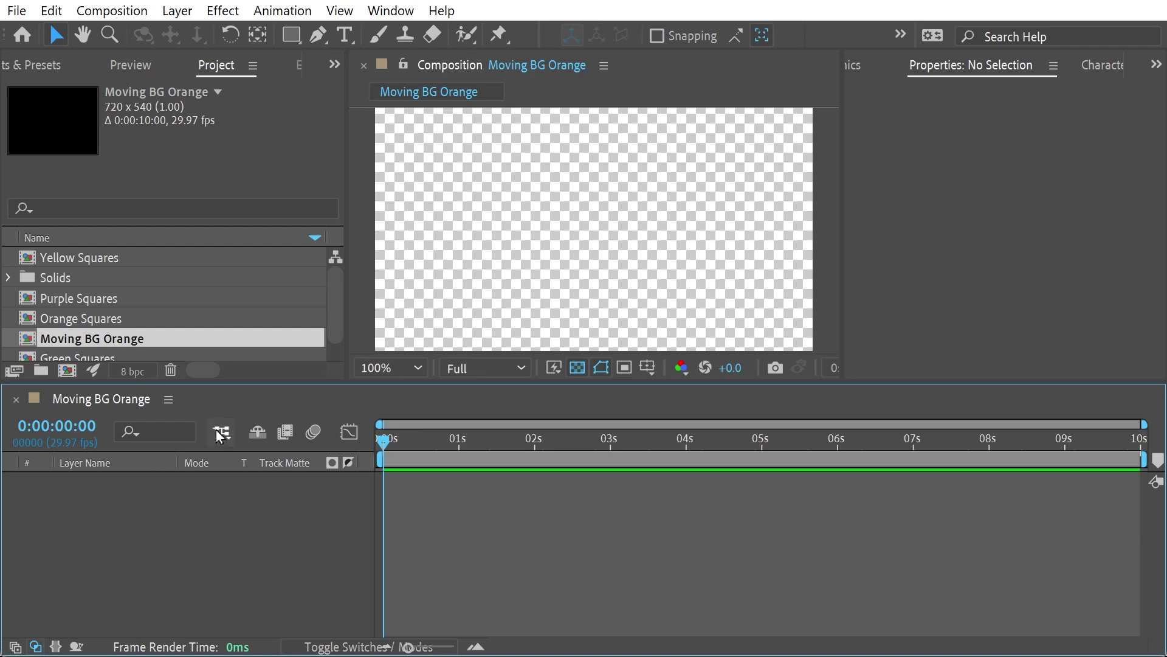
- Add a new orange 720×720 solid layer named Square 1 to Moving BG Orange
left_click(104, 339)
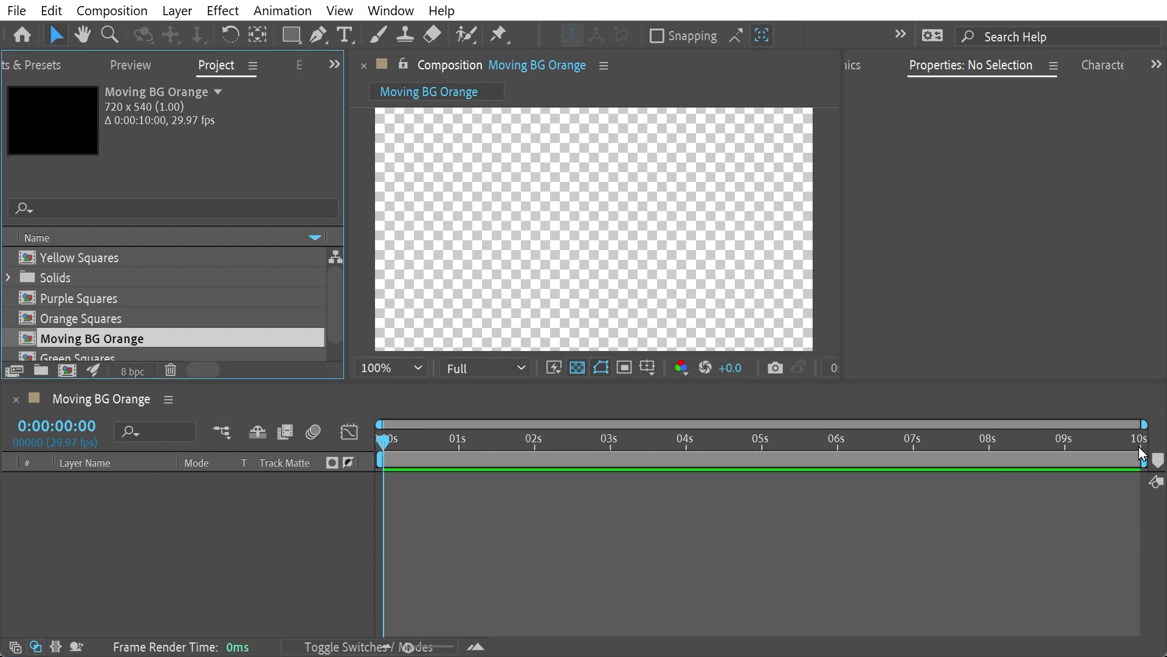
right_click(100, 526)
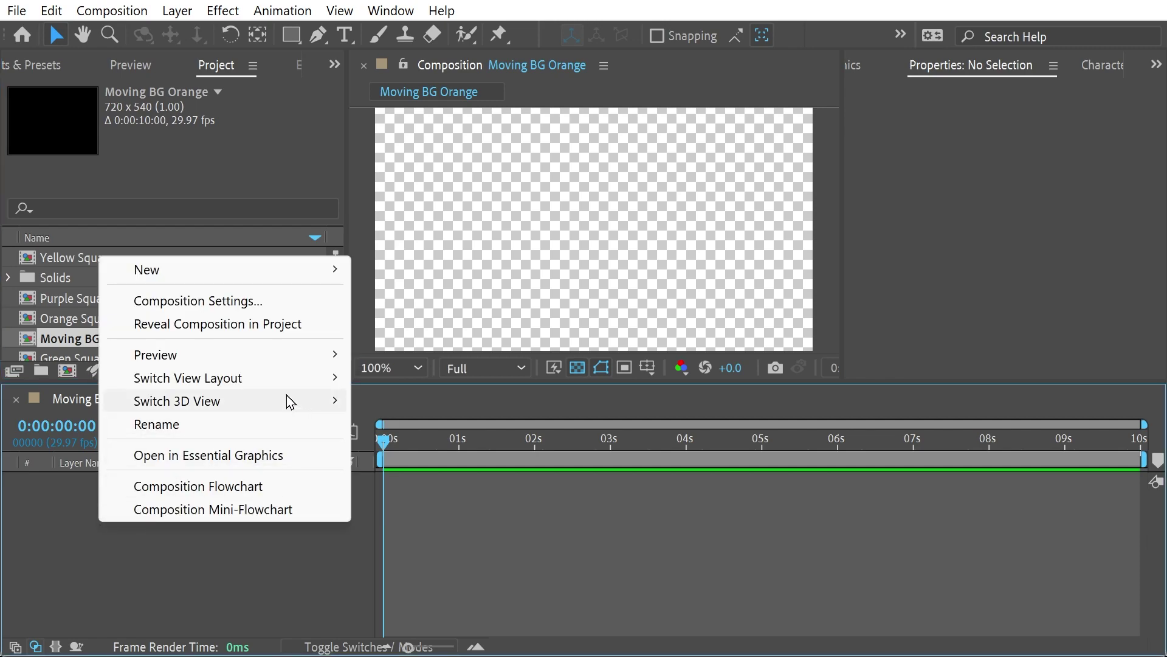
mouse_move(211, 273)
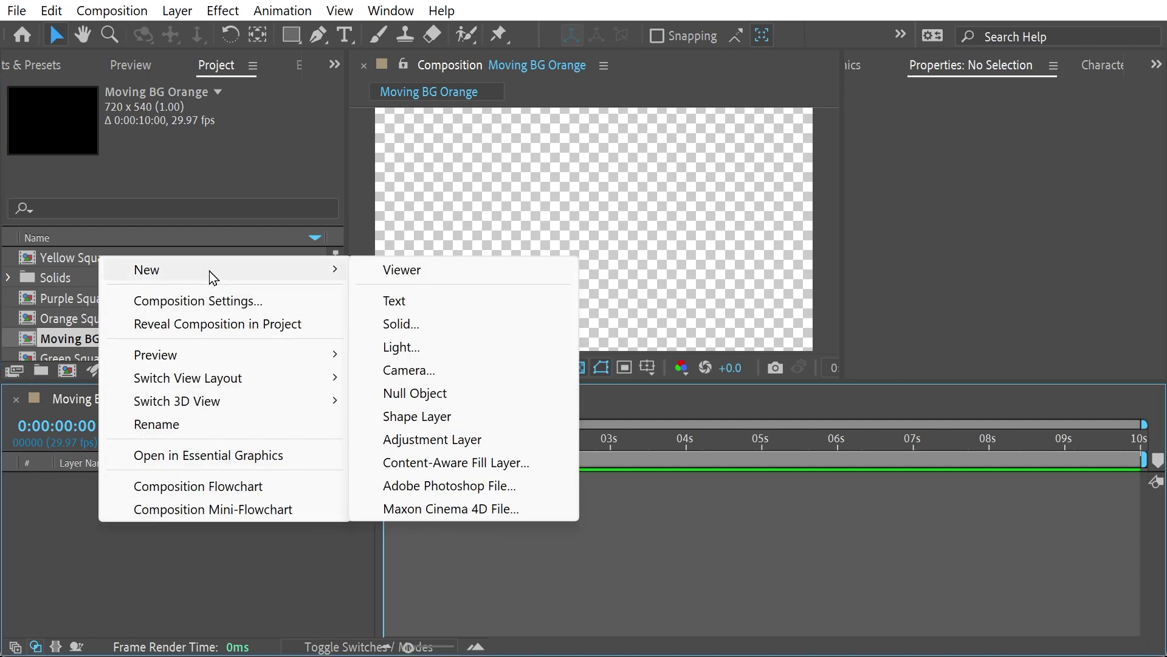
left_click(449, 327)
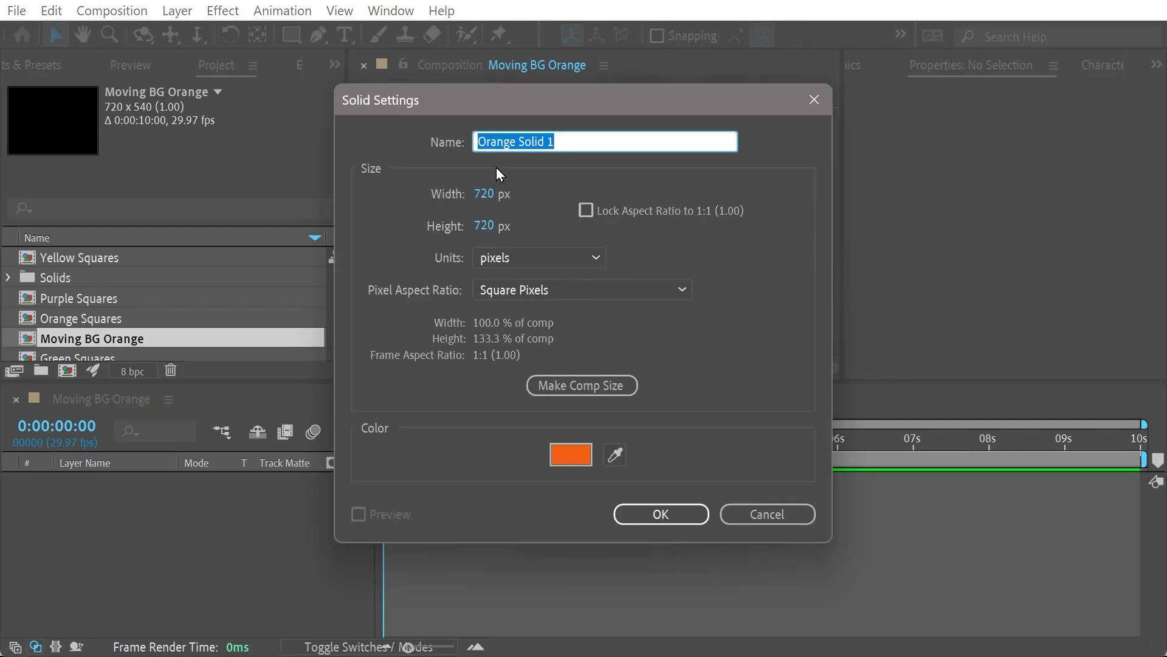
type("Squa")
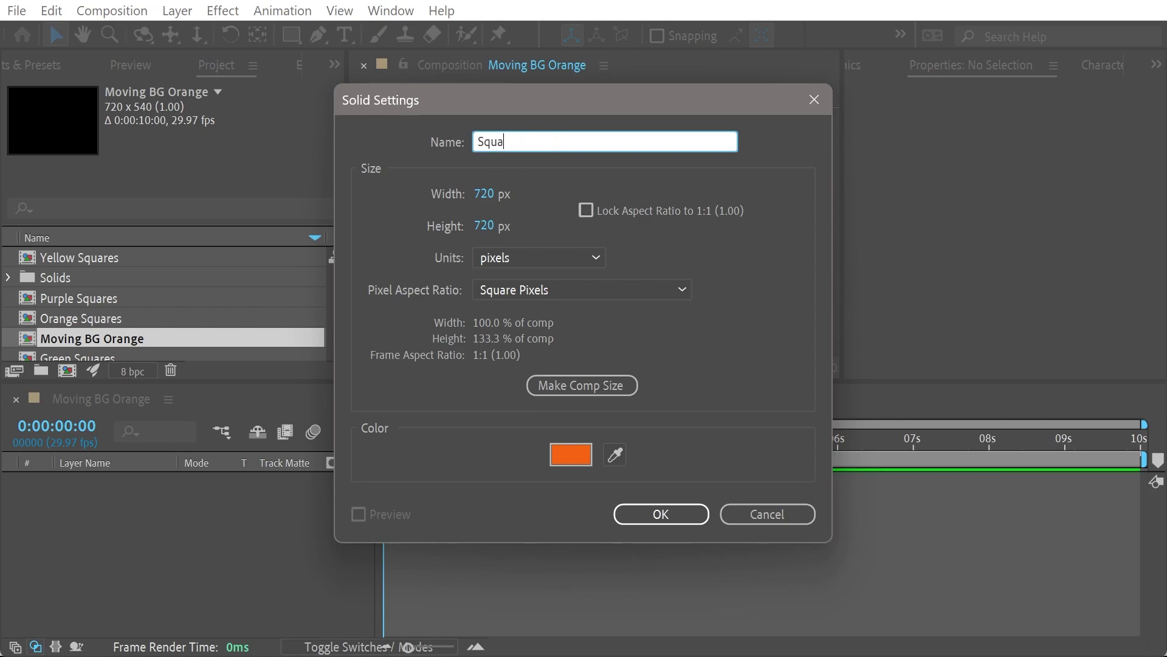
type("re 1")
left_click(659, 515)
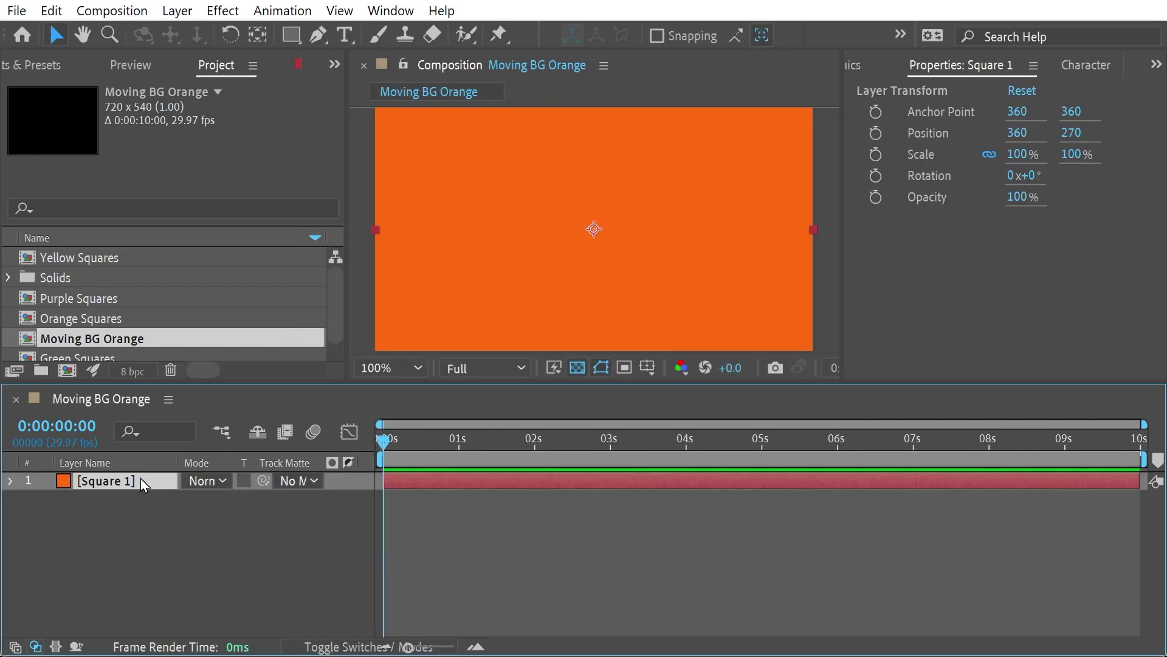
- Duplicate Square 1 and rename the copy Square 2
key("ctrl+d")
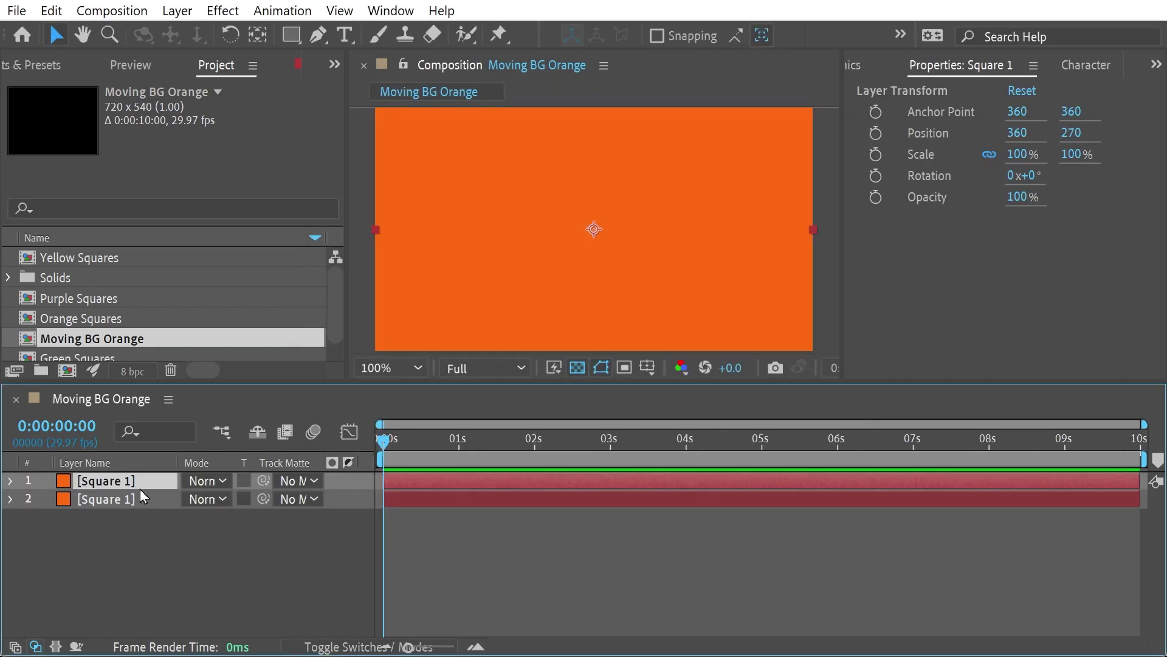
left_click(136, 494)
key("Return")
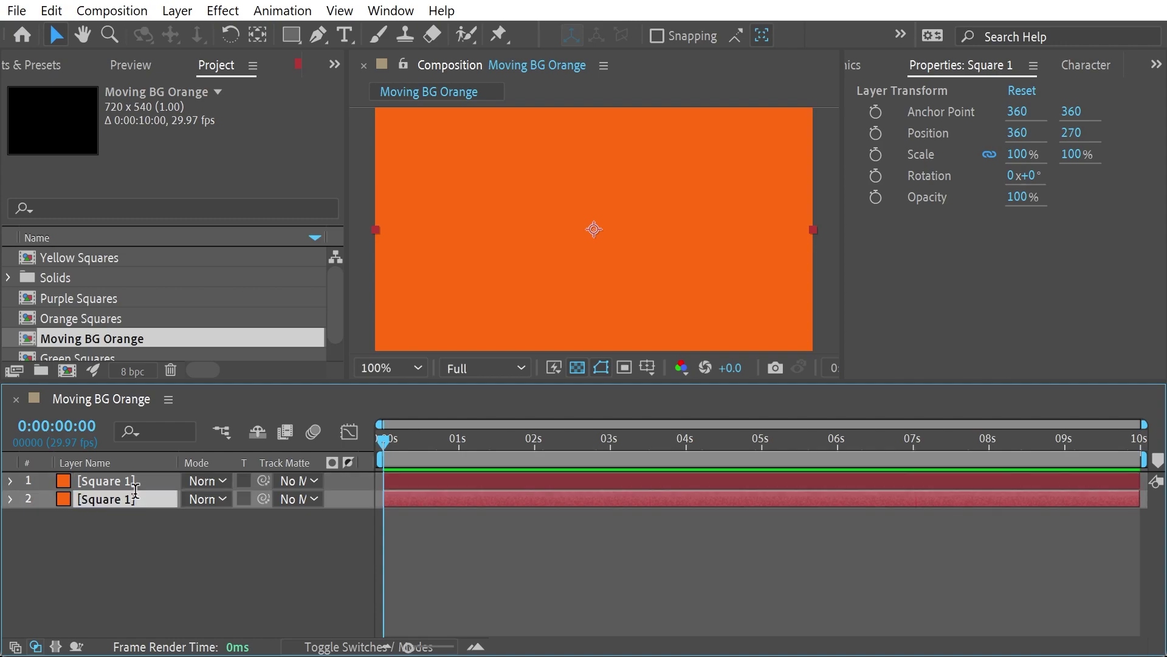
key("Right")
key("BackSpace")
type("2")
left_click(636, 476)
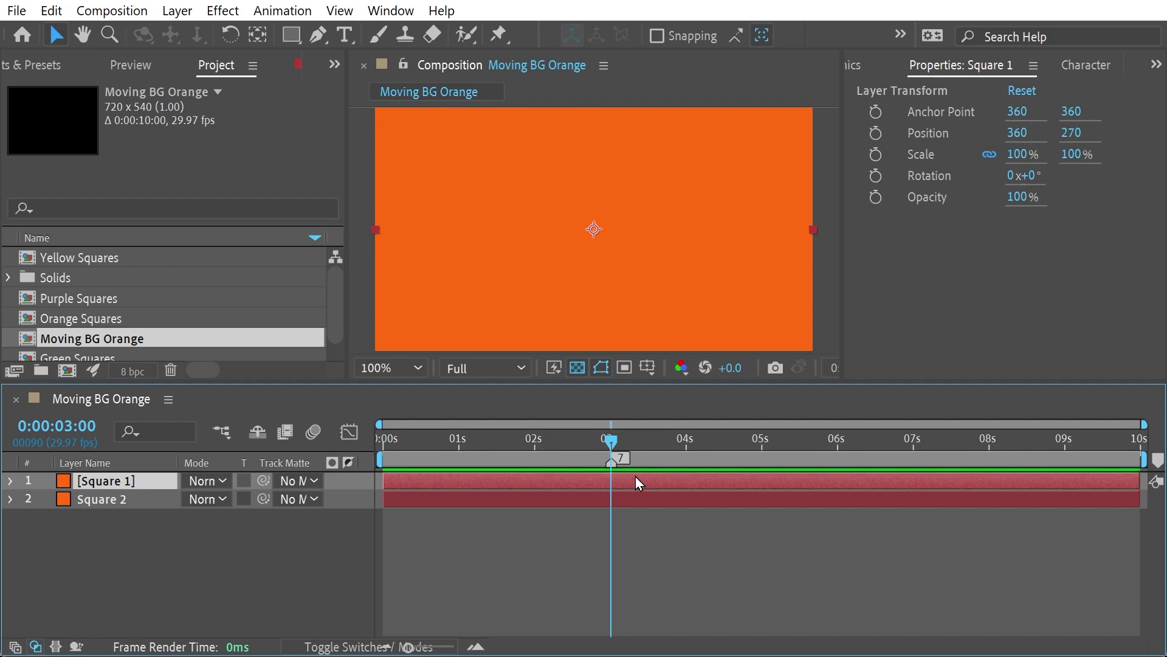
left_click(1017, 437)
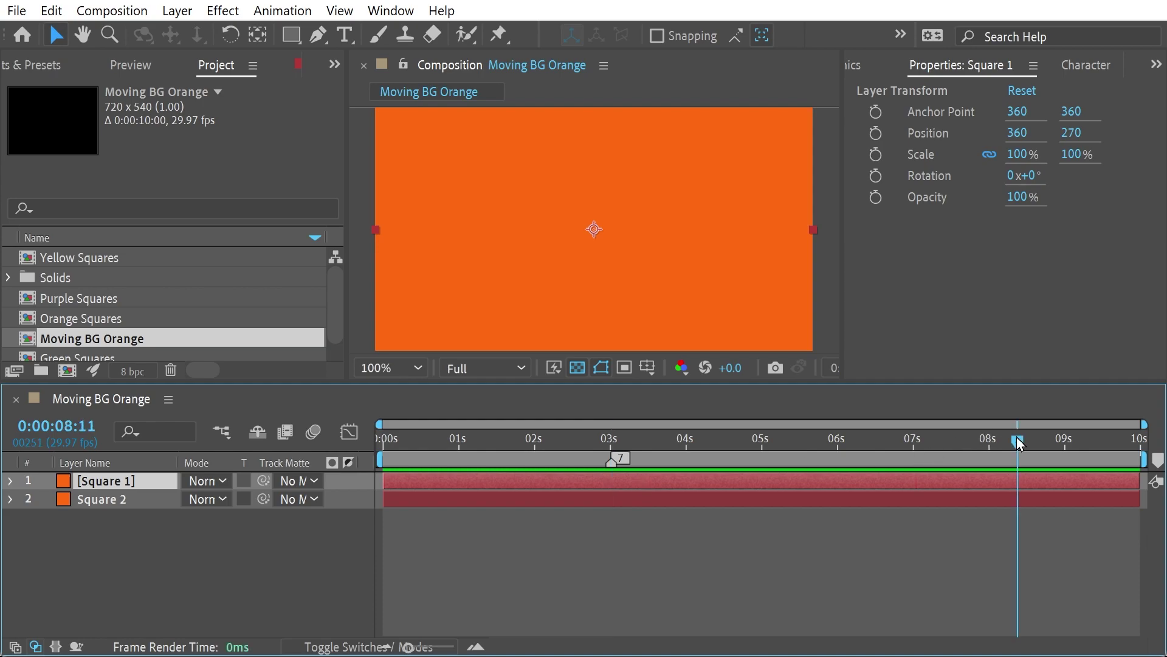
key("7")
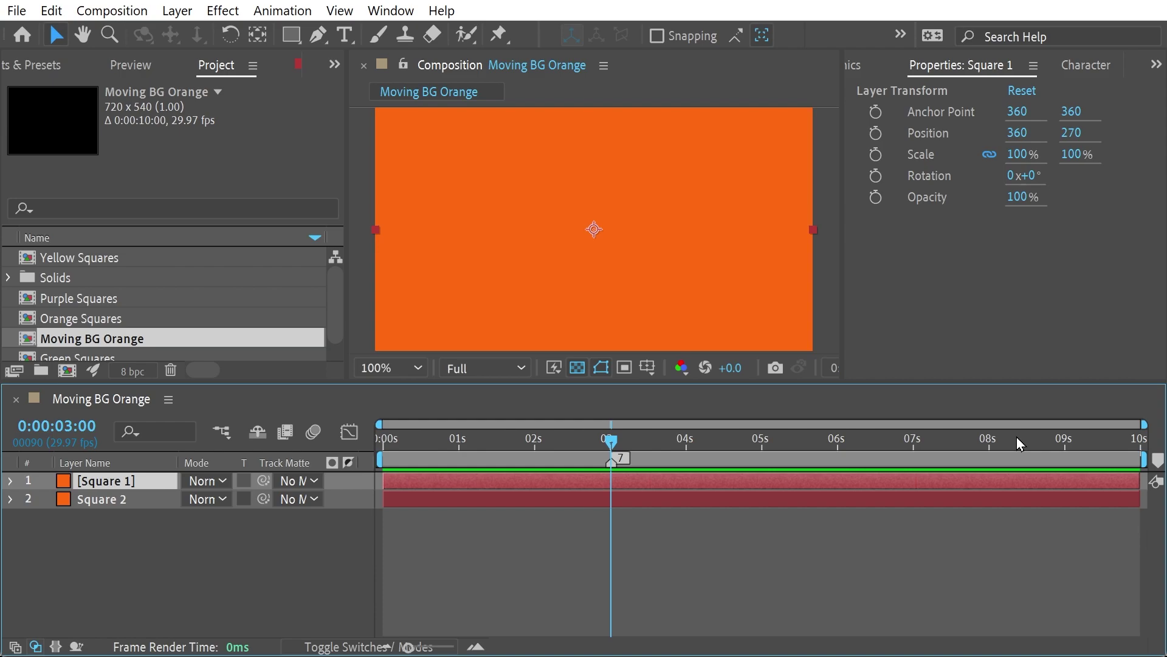
- Show the Switches columns, turn on 3D for Square 1 and Square 2, and select both
right_click(195, 464)
mouse_move(244, 535)
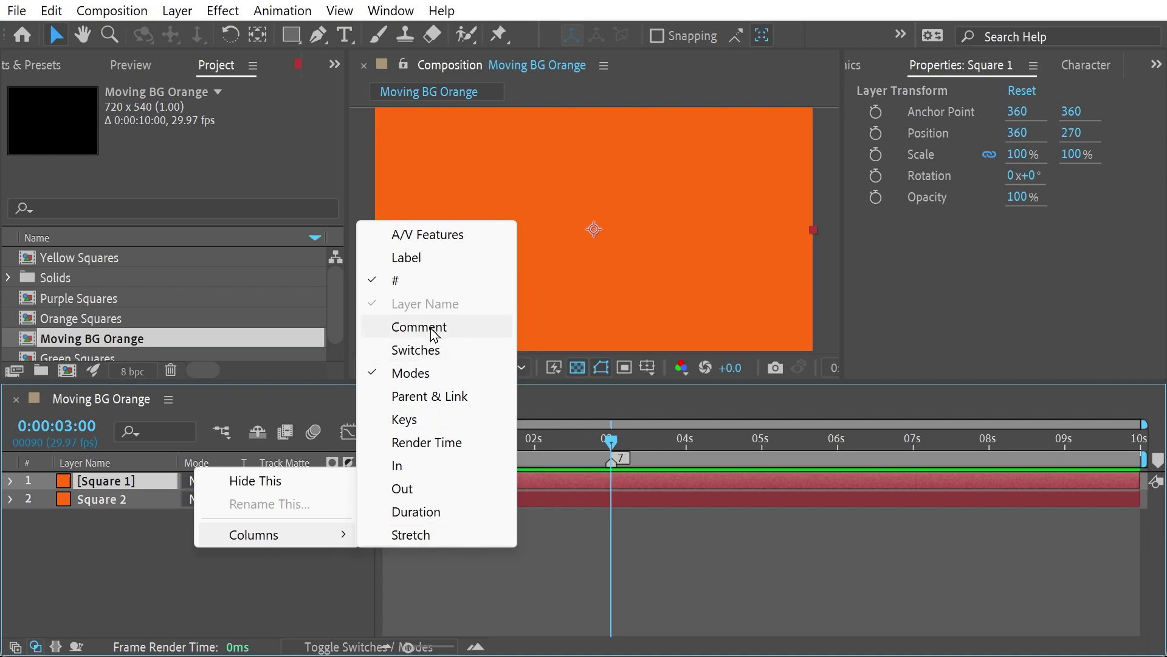
left_click(425, 349)
left_click(302, 481)
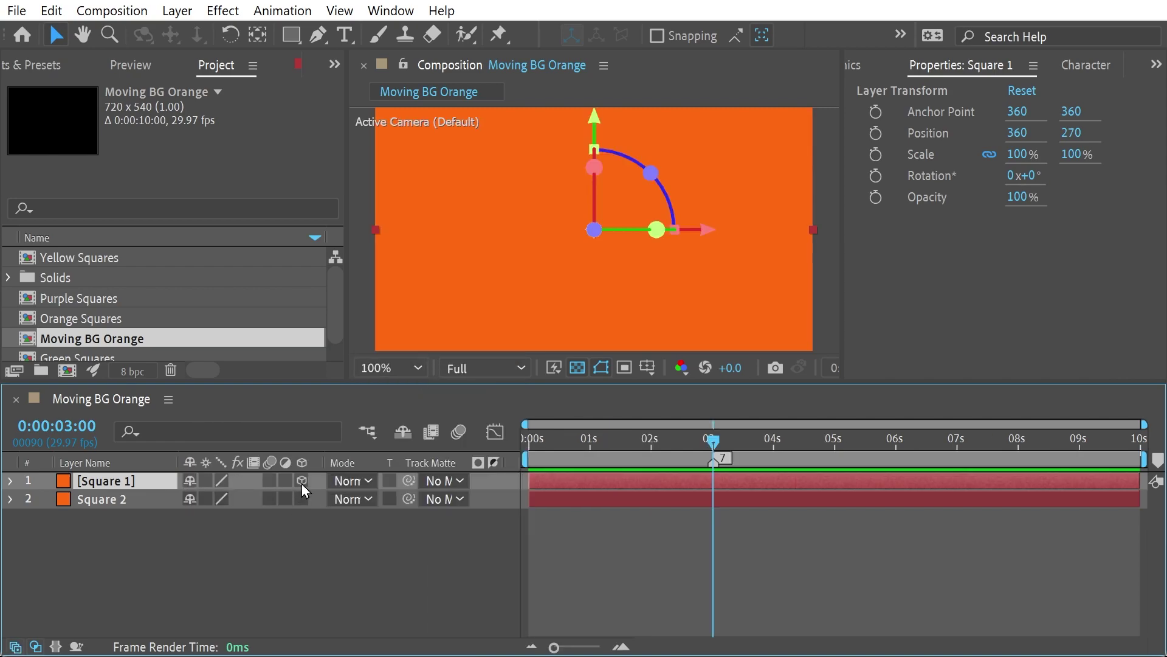
left_click(302, 498)
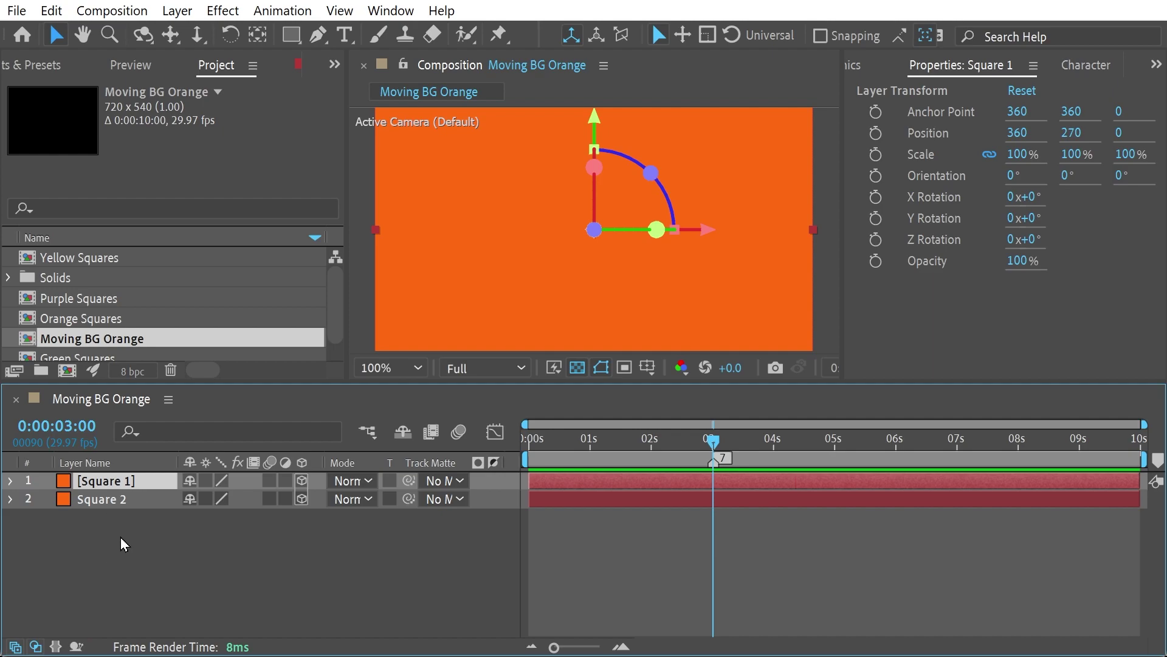
left_click_drag(120, 538, 104, 392)
- Set both squares' Position Z value to 88
key("p")
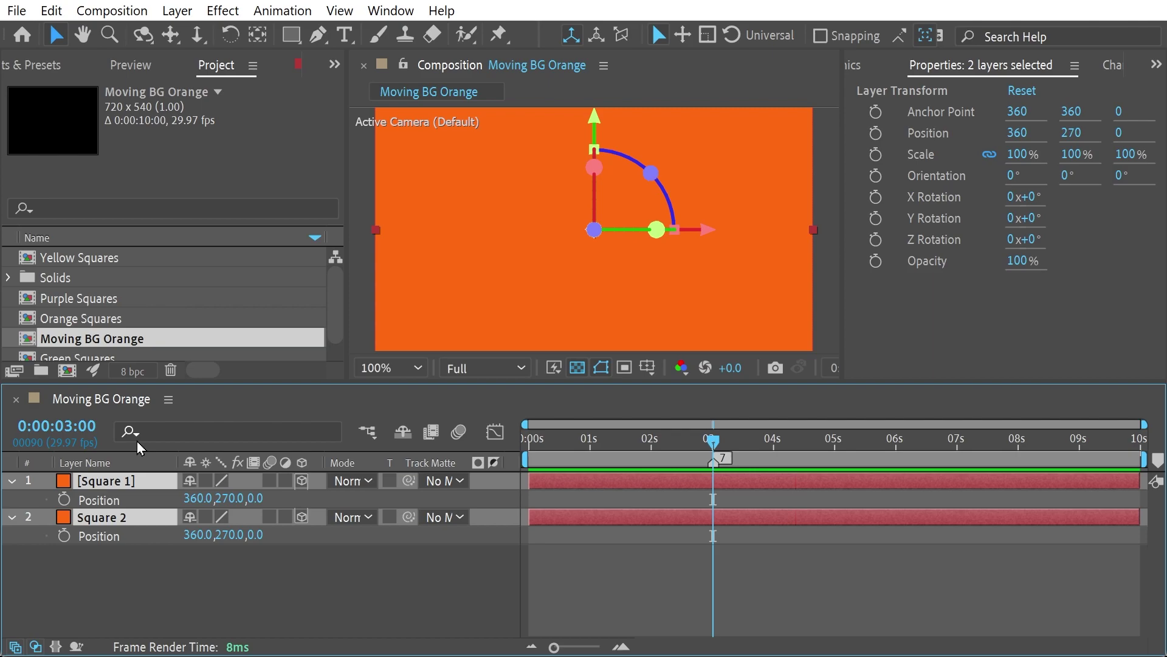
left_click(259, 499)
type("88")
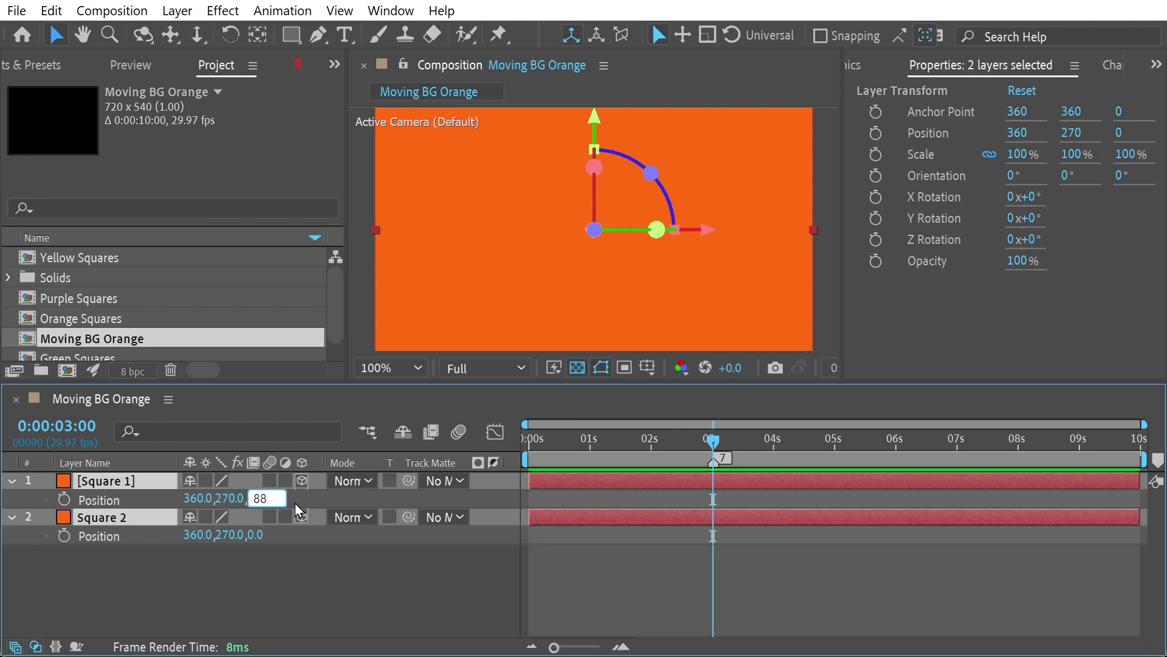
key("Return")
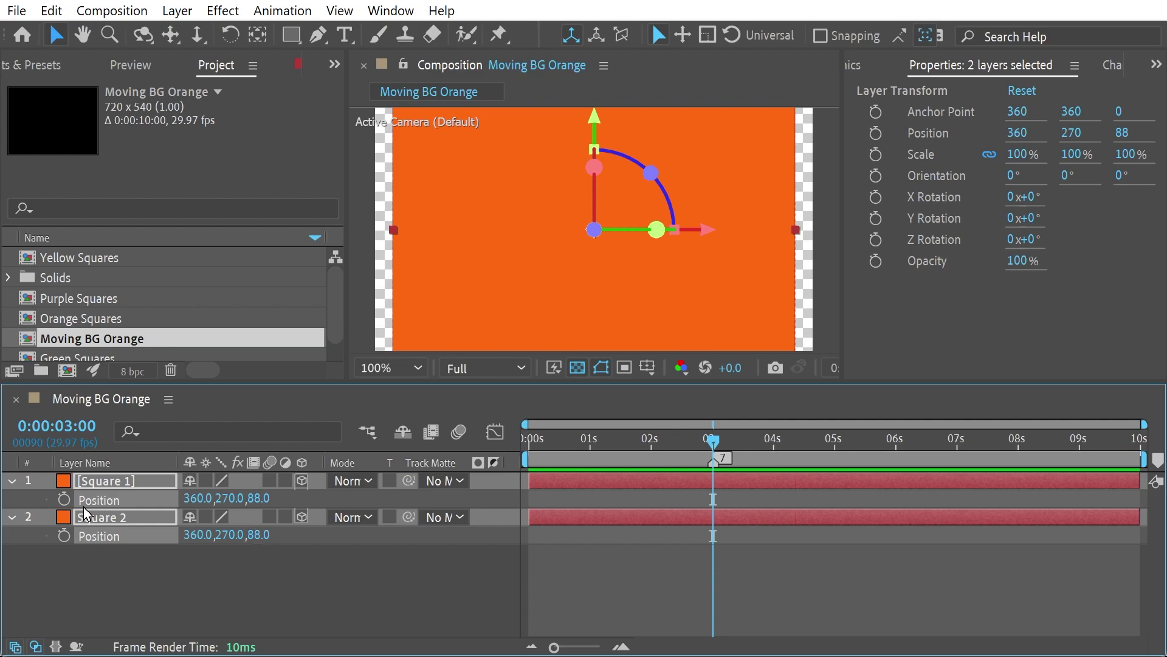
left_click(136, 583)
- Set Square 2's Position to 596, 32, 288 and keyframe Square 1's Position at 3 seconds
left_click(115, 537)
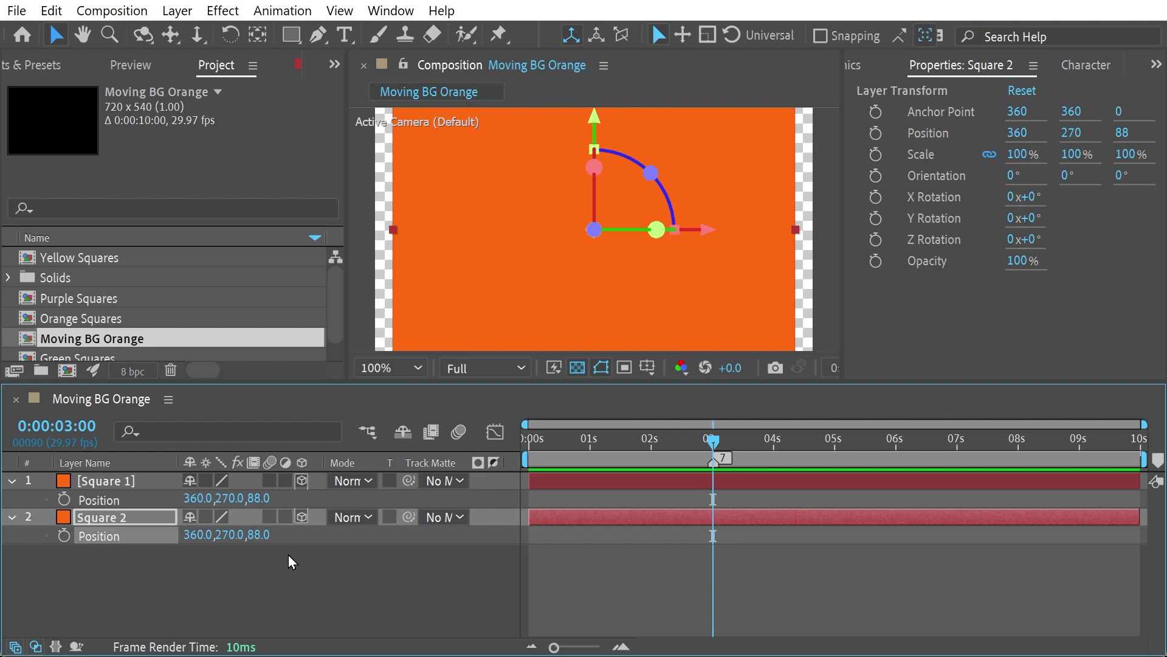
left_click(199, 534)
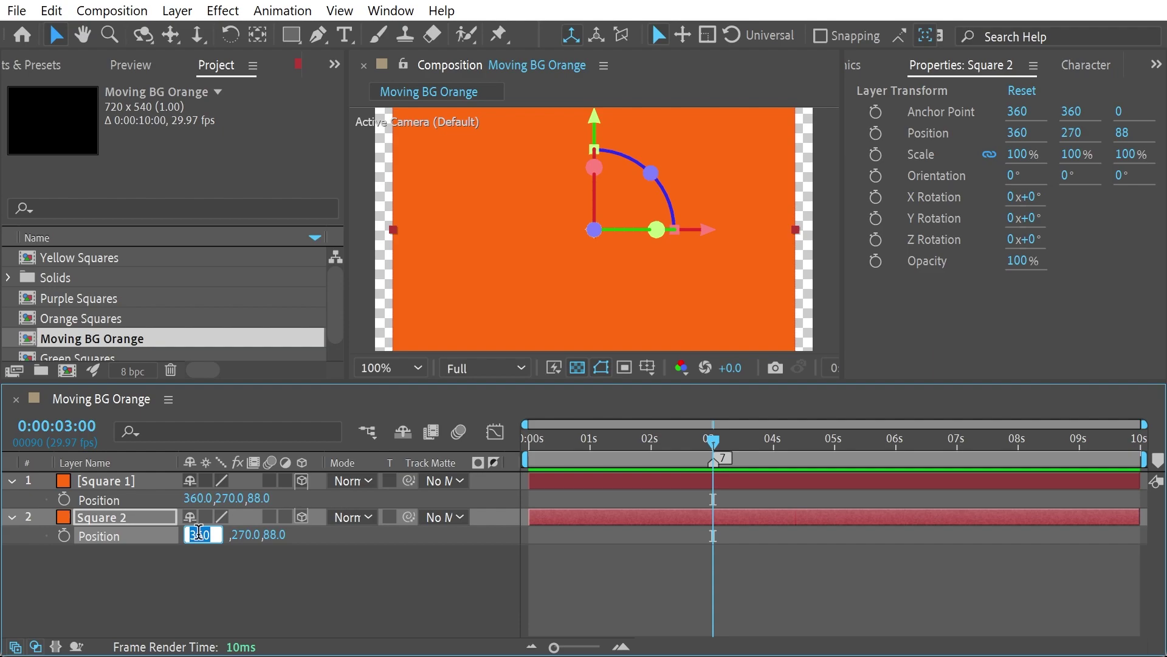
type("596")
key("Tab")
type("32")
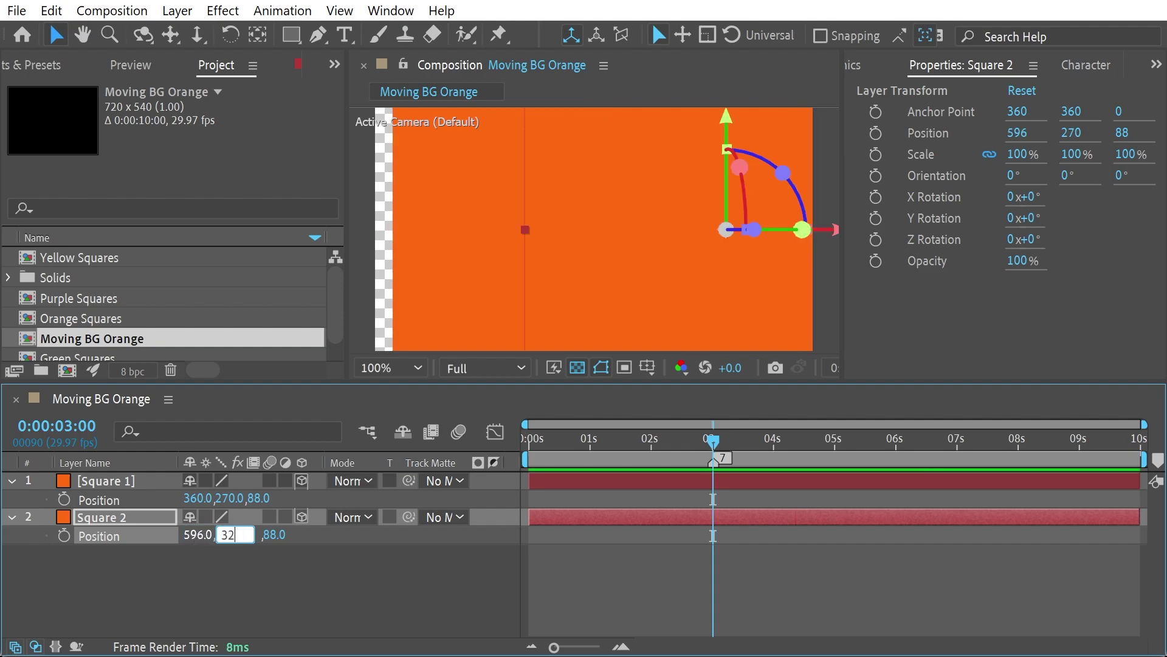
key("Tab")
type("288")
key("Return")
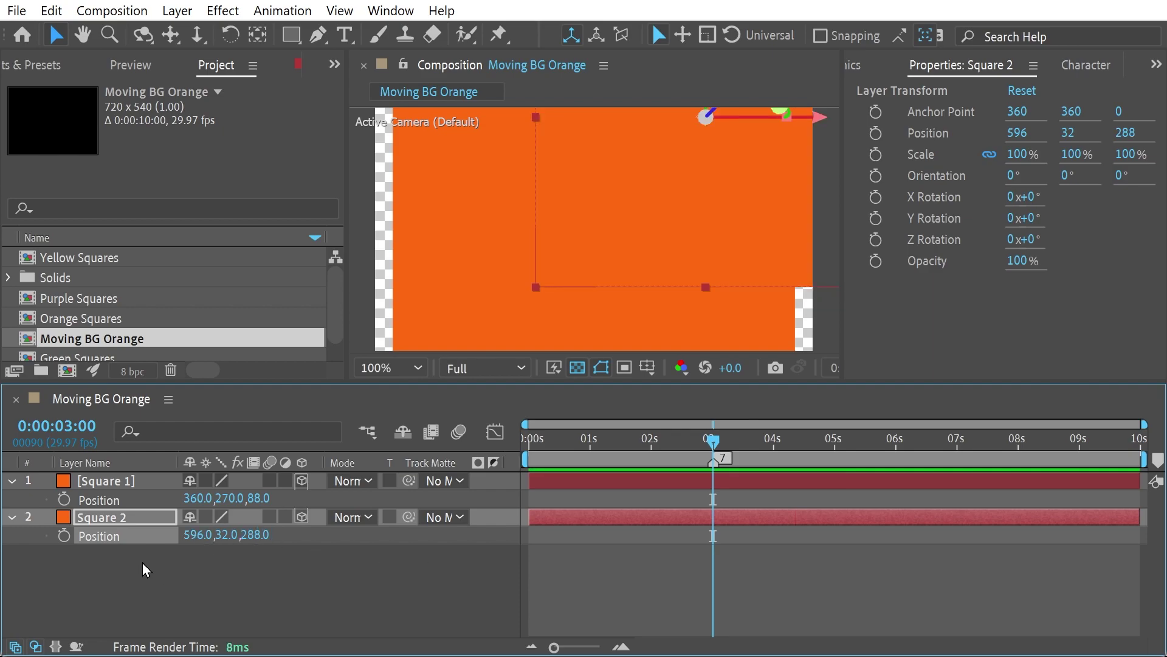
left_click(65, 500)
- Keyframe Square 2's Position at 3 seconds and reveal Scale for both squares
left_click(65, 536)
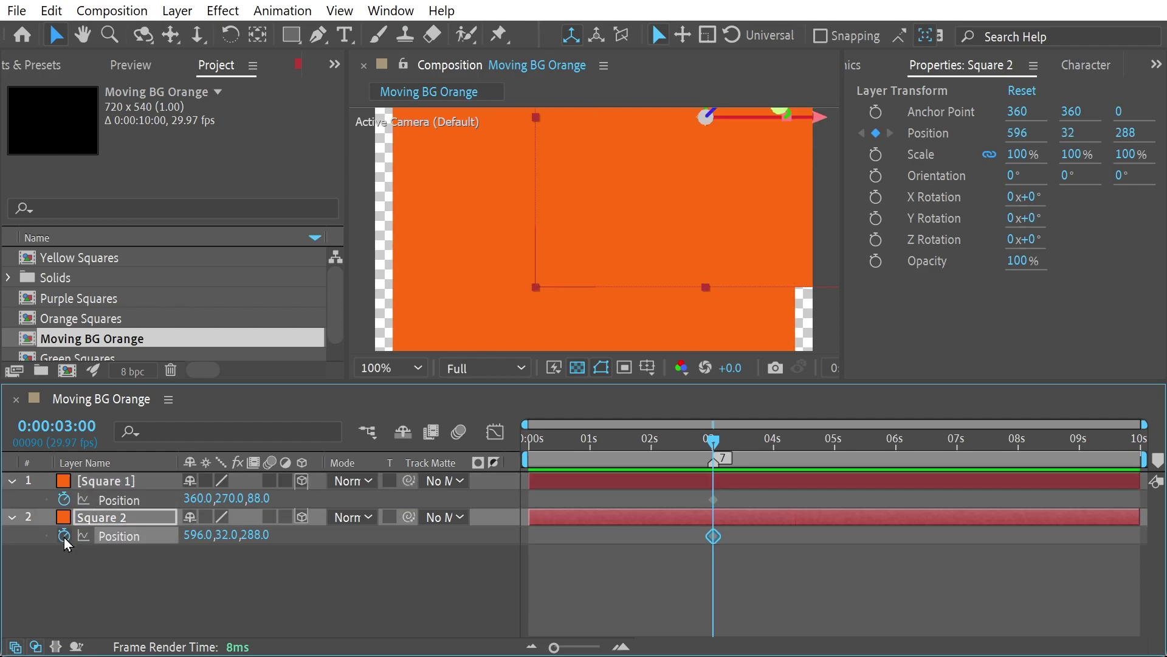
left_click(103, 483)
left_click_drag(115, 579, 76, 383)
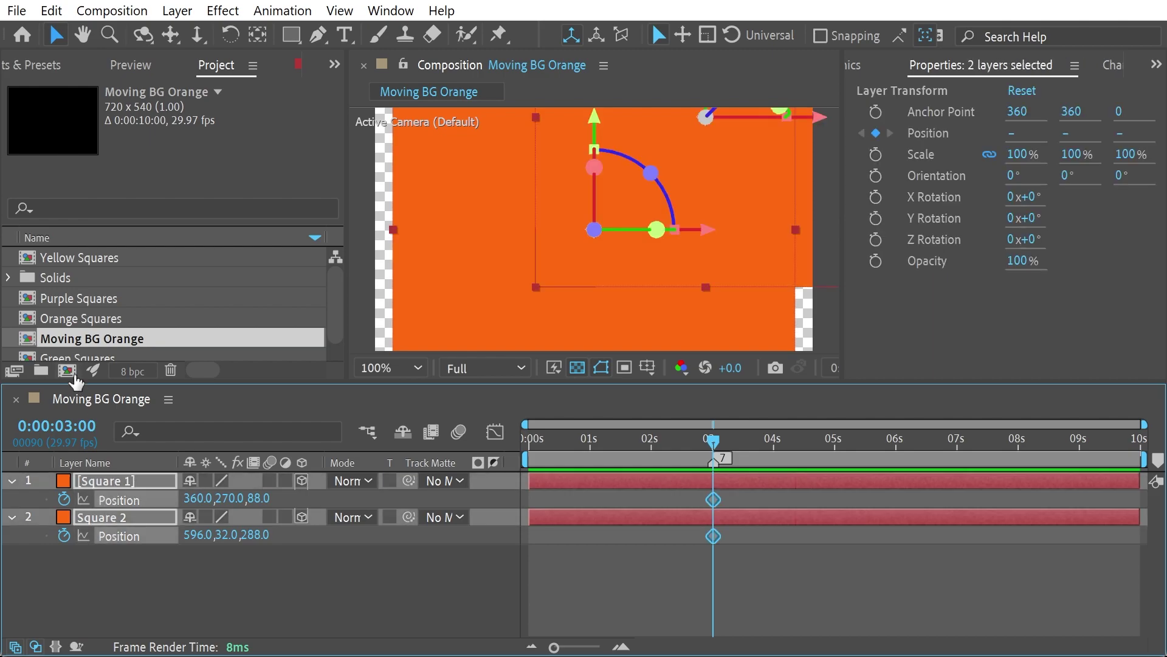
key("shift+s")
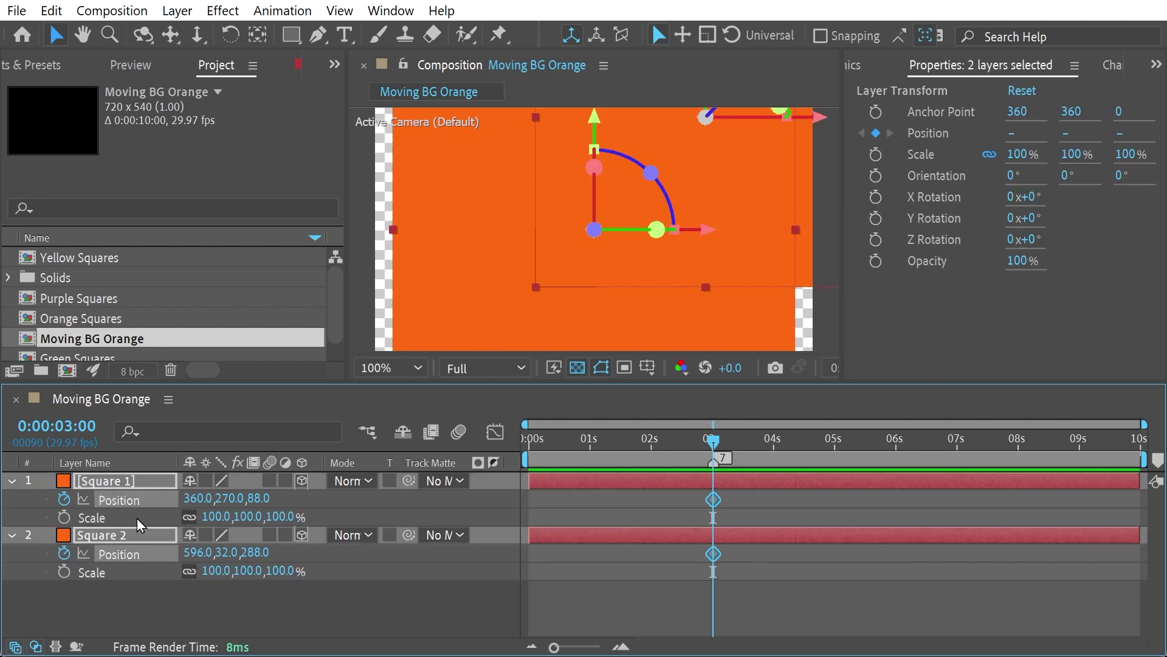
left_click(149, 605)
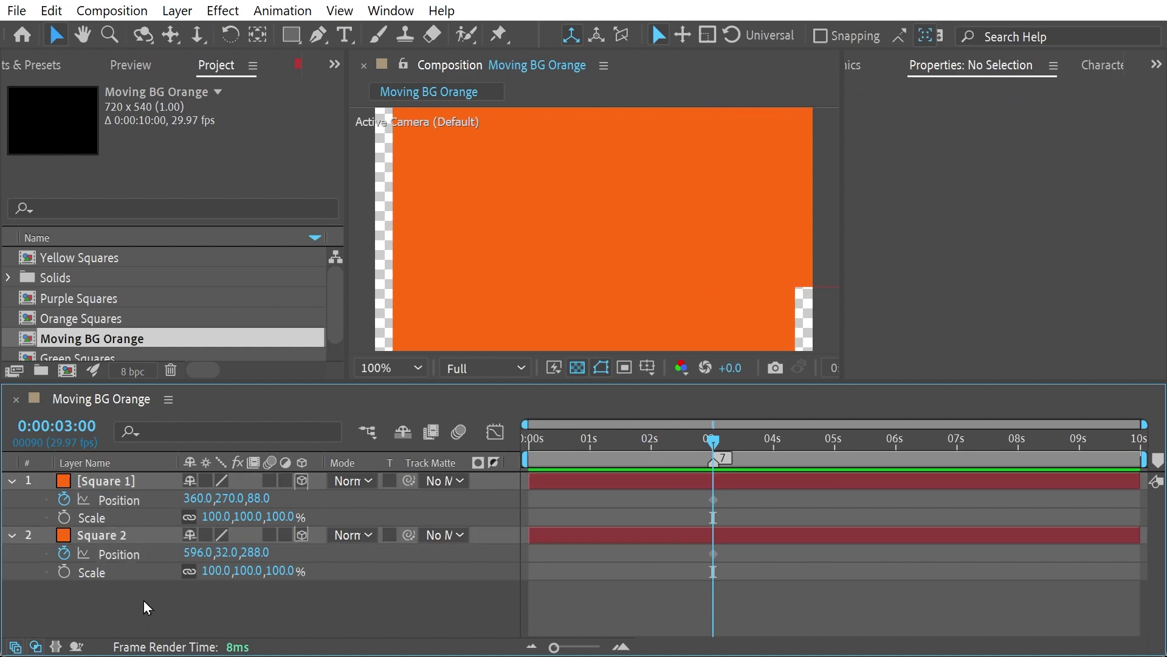
left_click(106, 509)
left_click(101, 521)
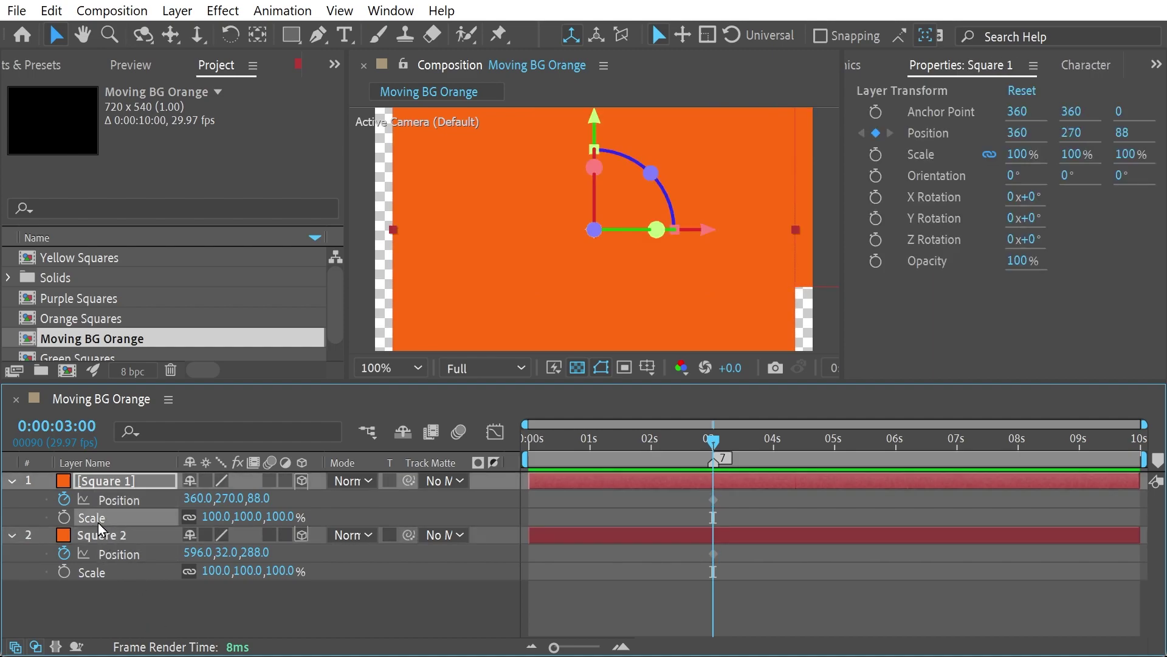
- Set Square 1's Scale to 48% and Square 2's to 18%, keyframing both at 3 seconds
left_click(218, 516)
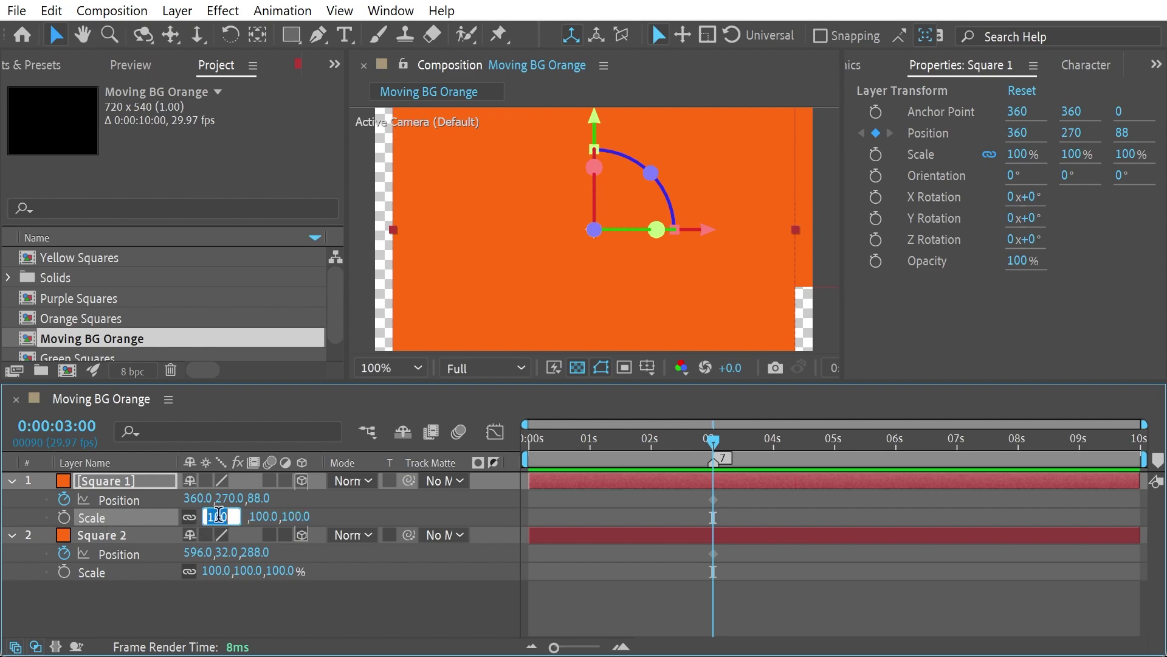
type("48")
key("Return")
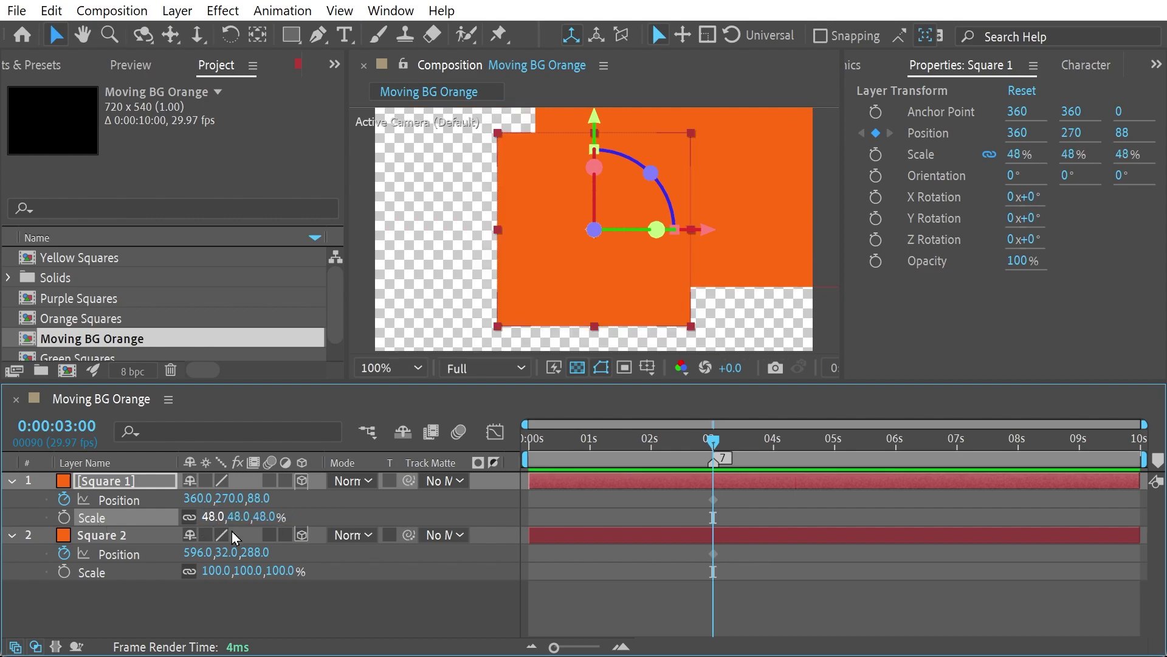
left_click(218, 571)
type("18")
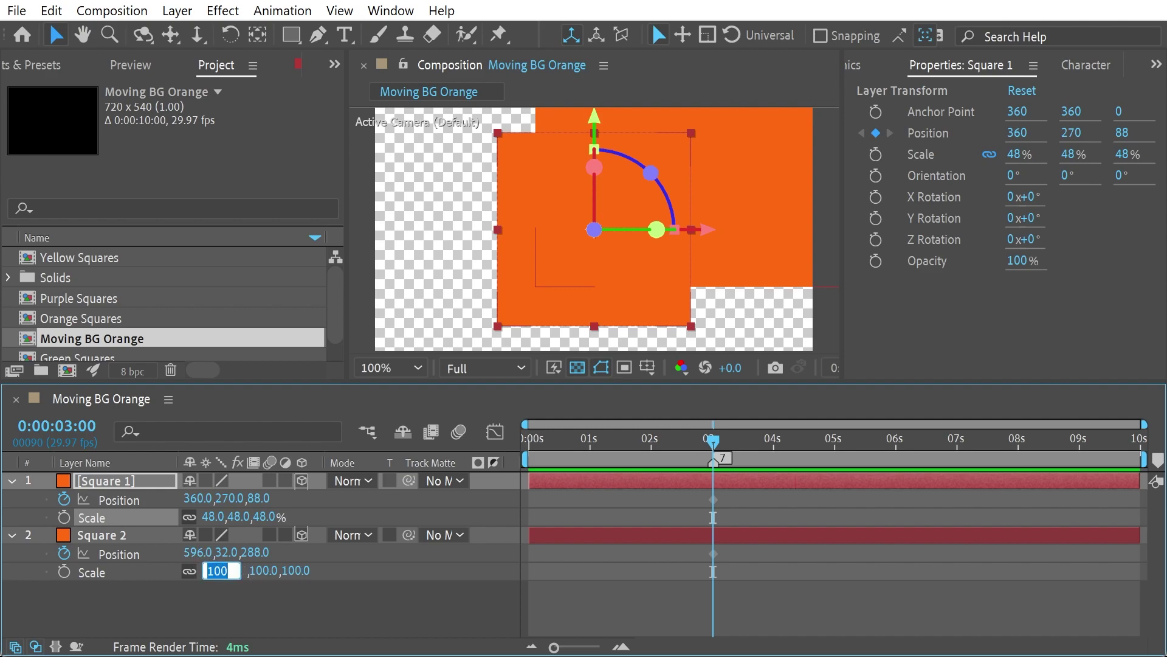
key("Return")
left_click(70, 518)
left_click(64, 516)
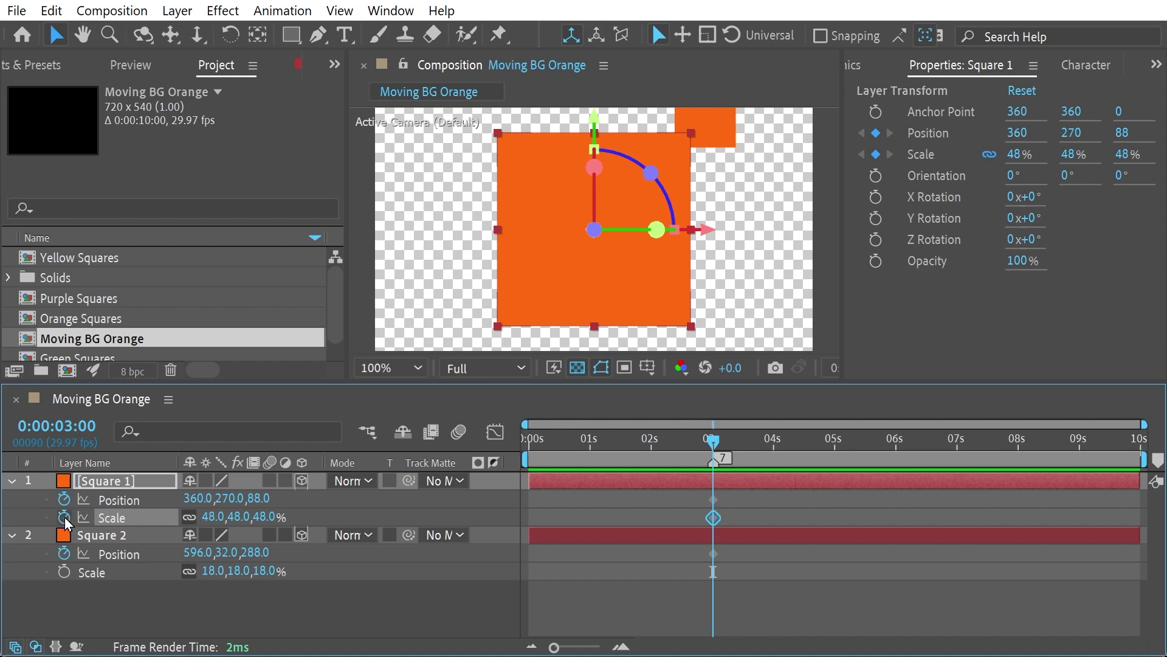
left_click(63, 572)
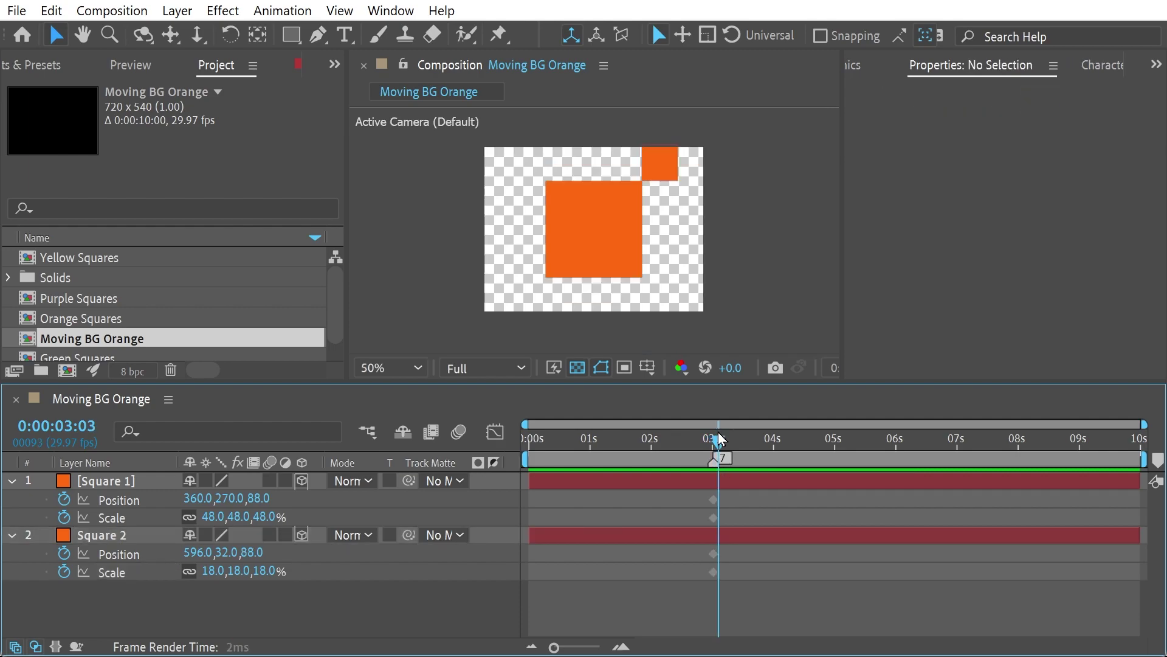
left_click_drag(719, 437, 714, 438)
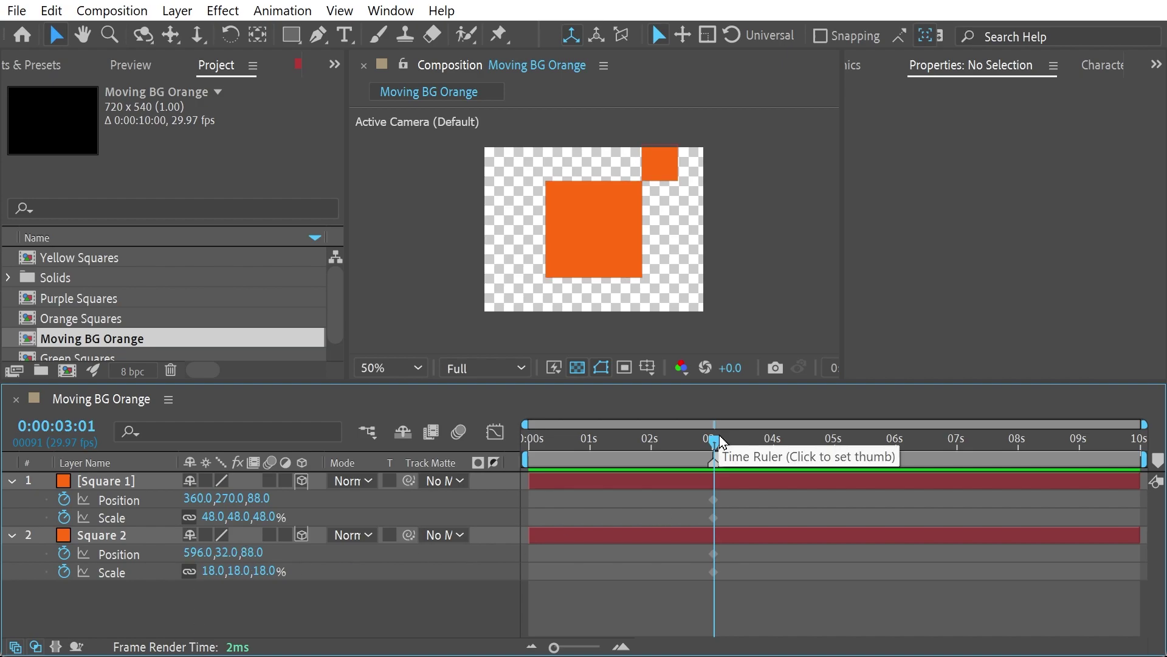
- At 0 seconds, set Square 1's Position Z to 0 and scrub to preview the move
left_click_drag(721, 440, 496, 454)
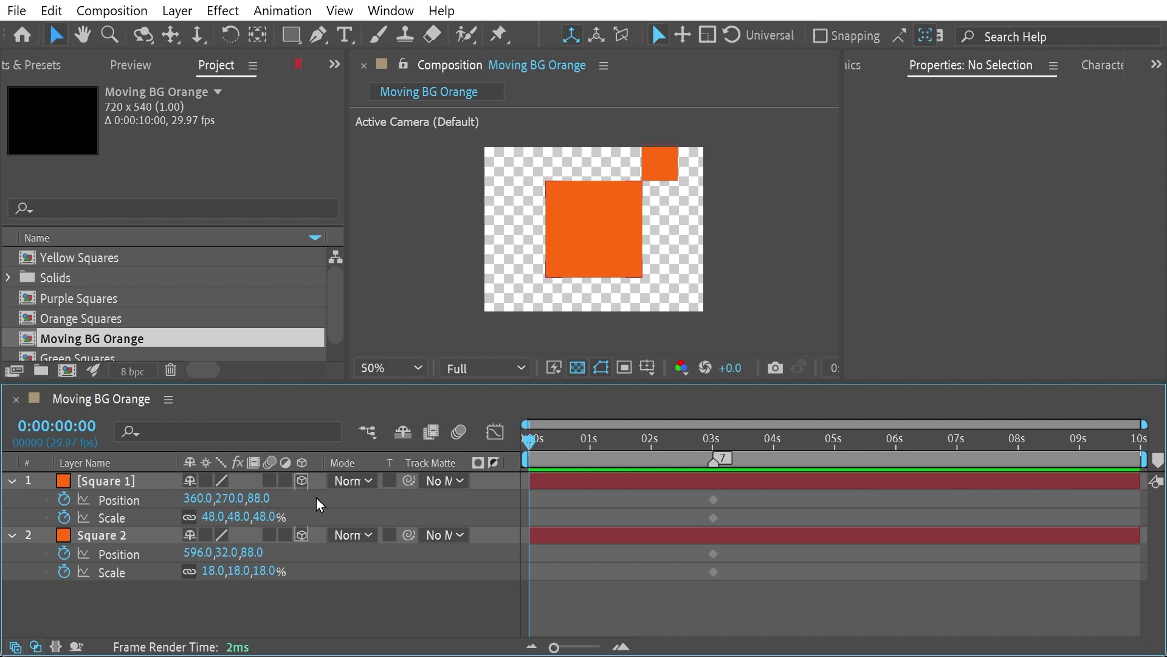
left_click(262, 499)
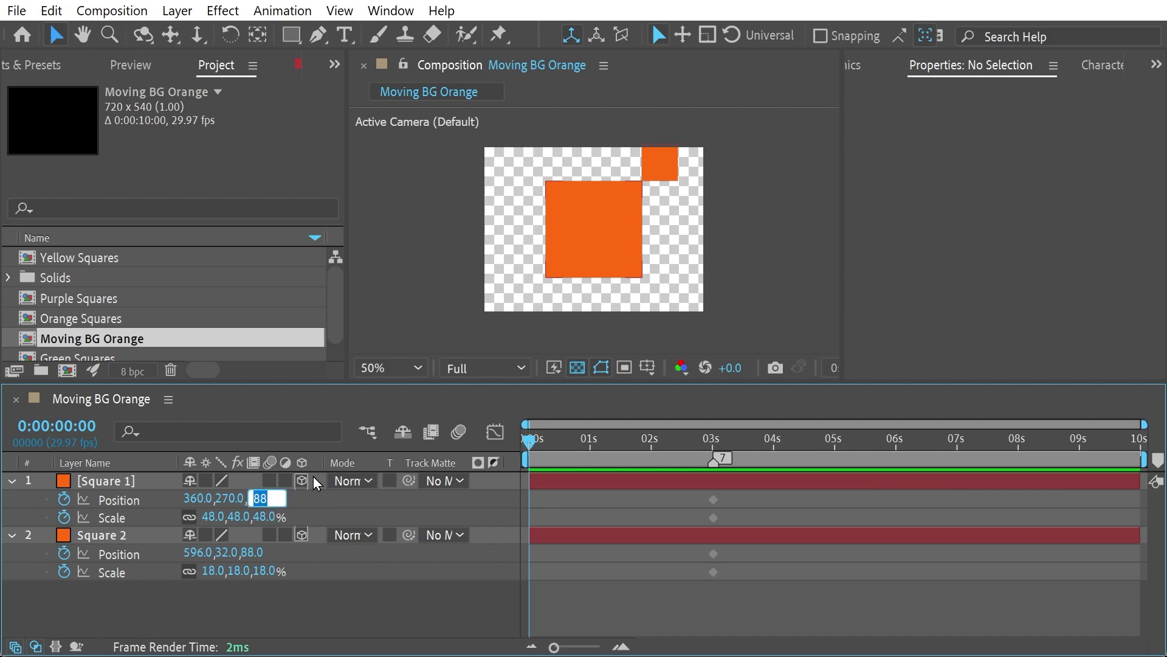
type("0")
key("Return")
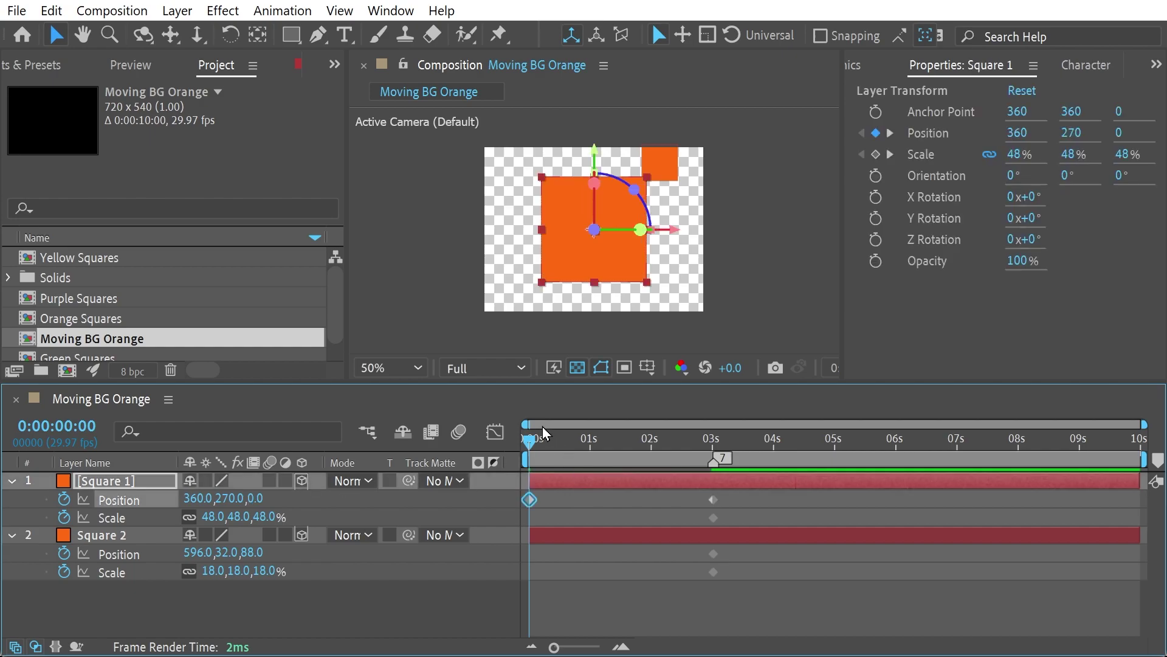
left_click_drag(541, 440, 524, 462)
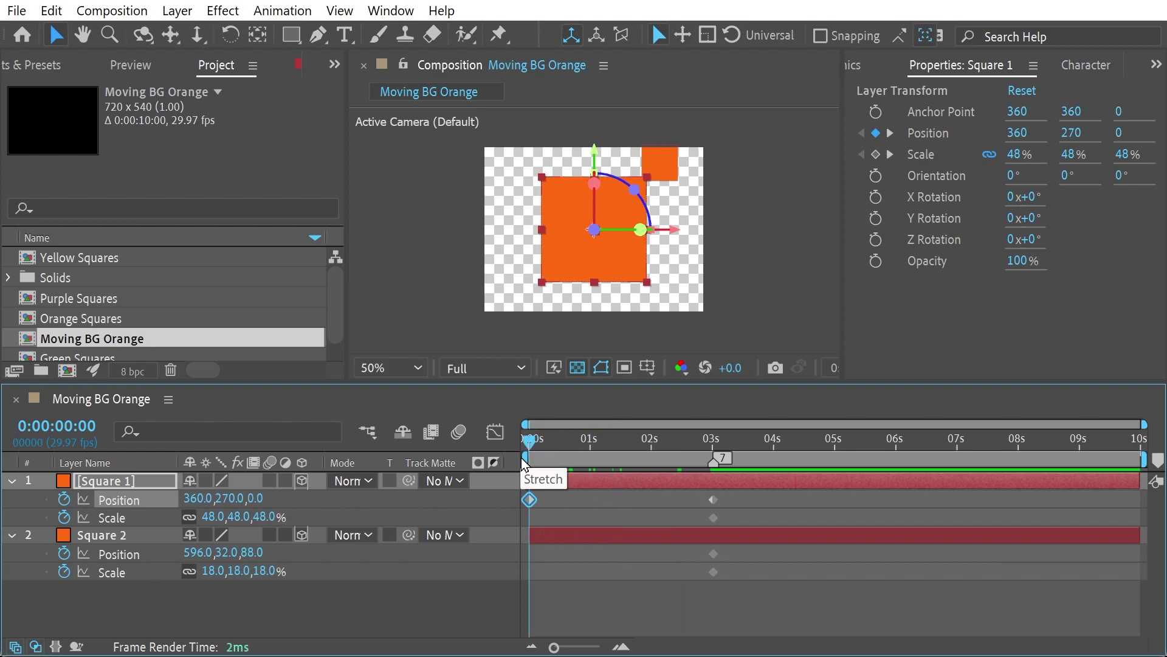
left_click_drag(536, 440, 239, 567)
- Set Square 1's starting Scale to 110% and scrub to preview it shrinking
left_click(213, 517)
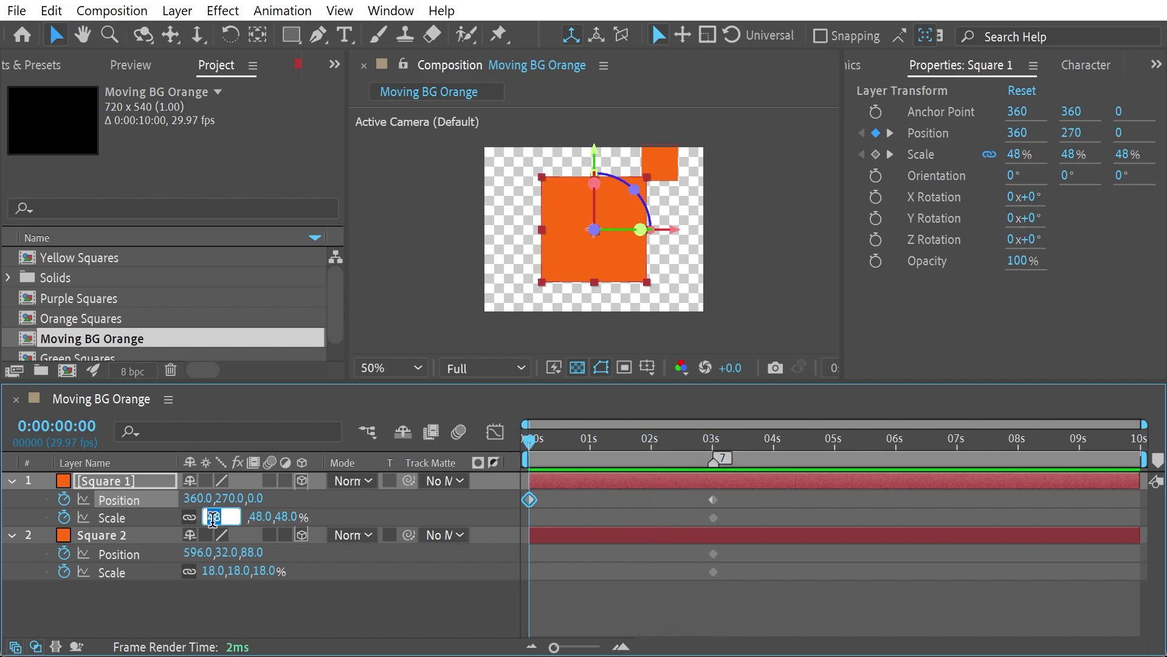
type("110")
key("Return")
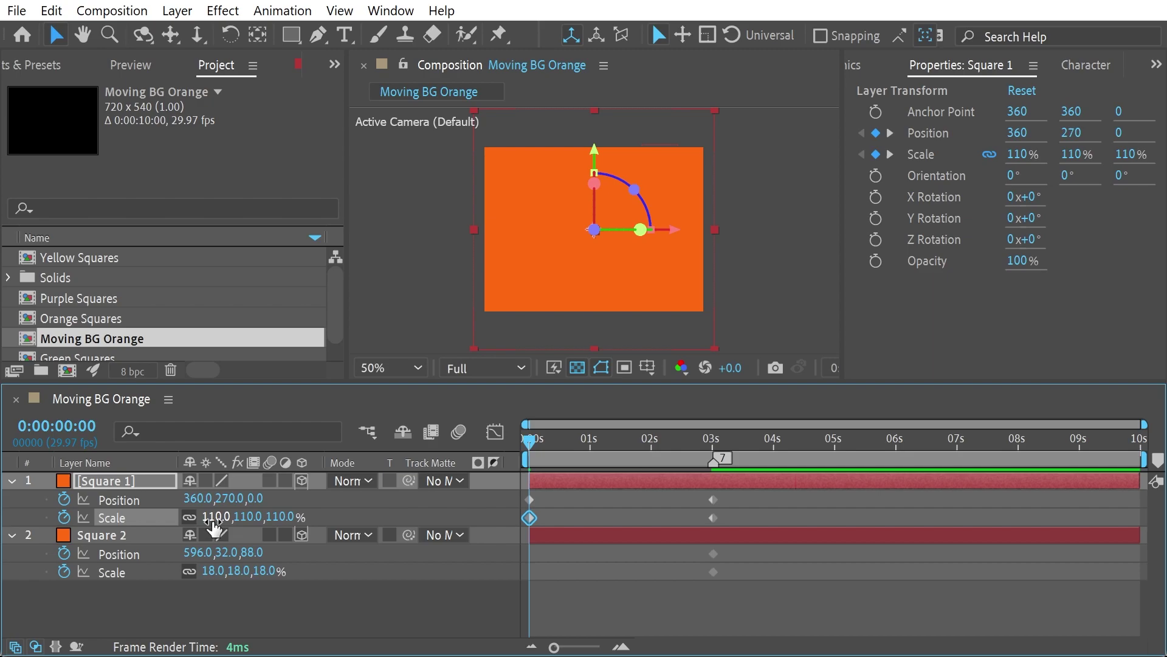
left_click_drag(547, 442, 501, 465)
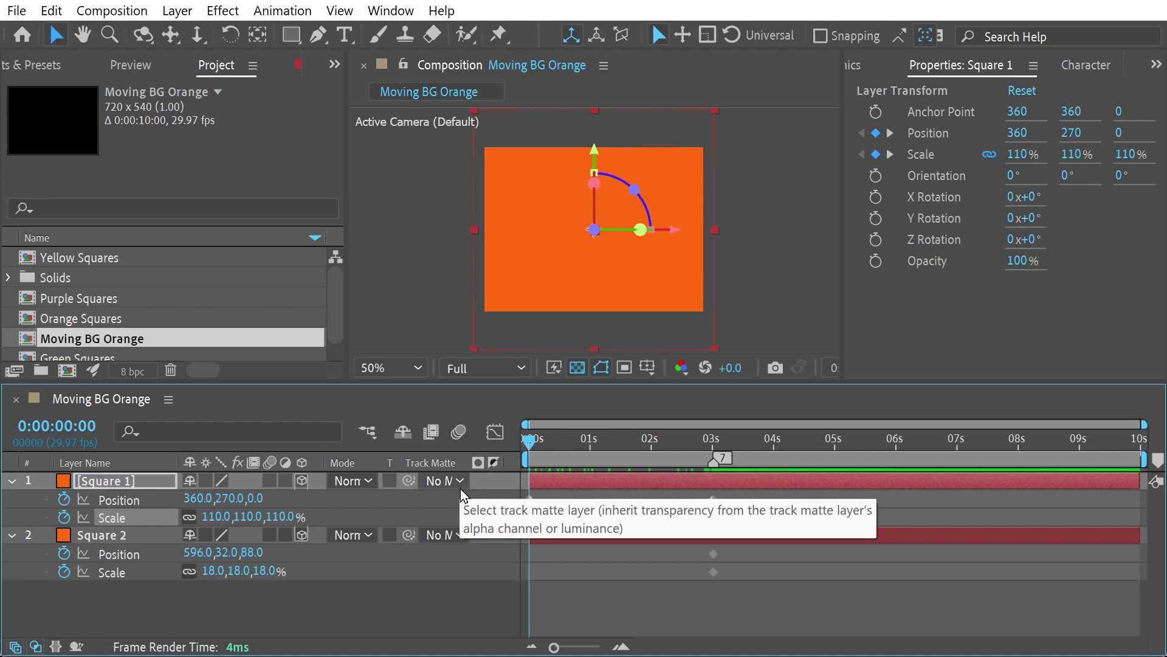
- Add 0-second Orientation and X Rotation keyframes to Square 1, then collapse its properties
left_click(106, 486)
key("r")
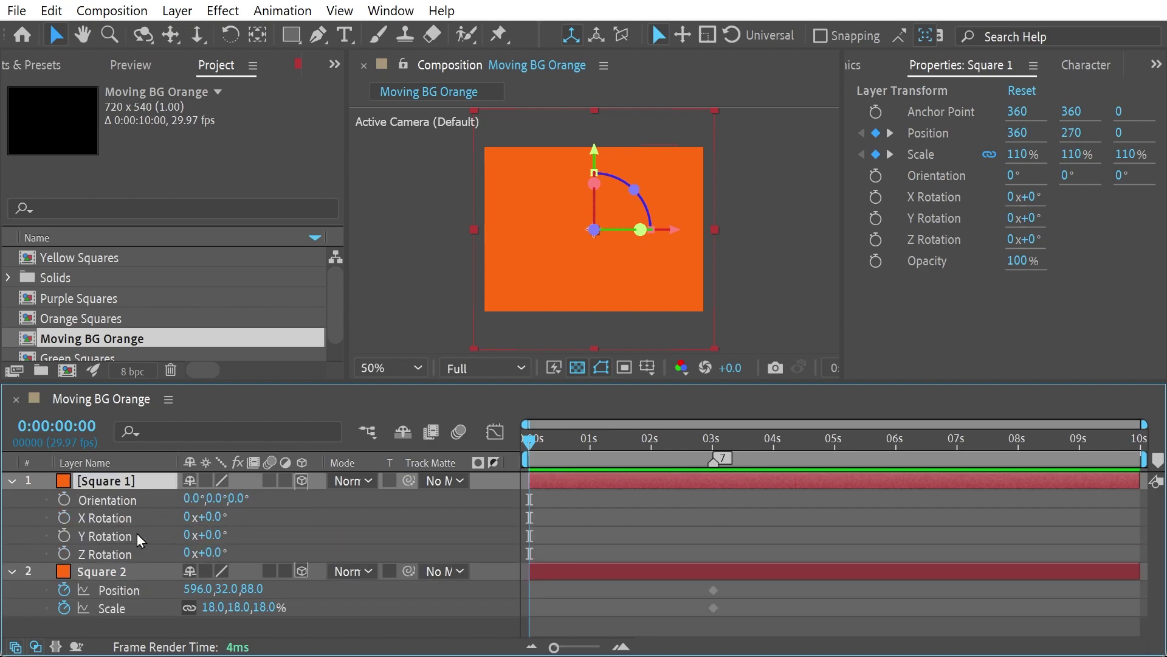
left_click(64, 499)
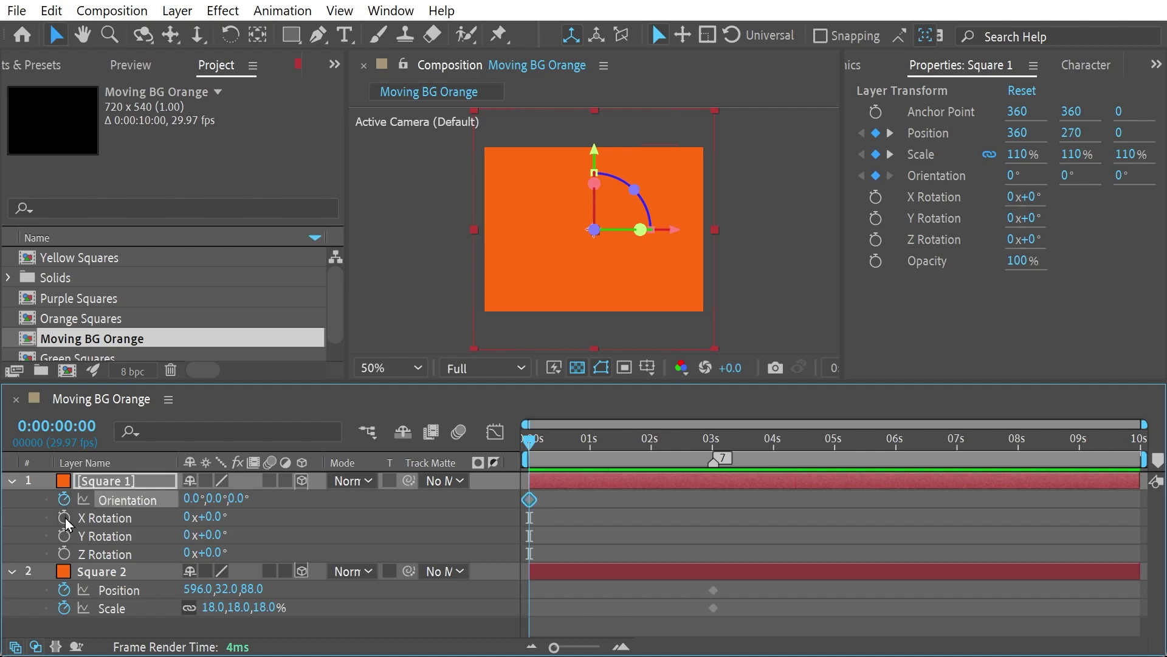
left_click(64, 517)
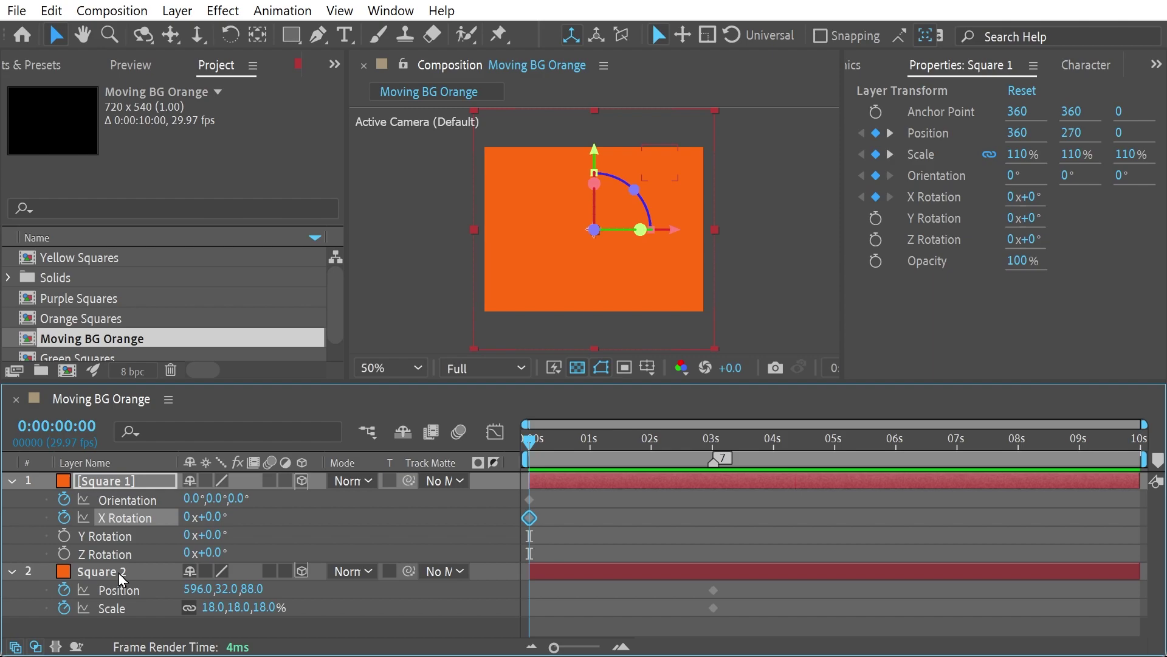
key("r")
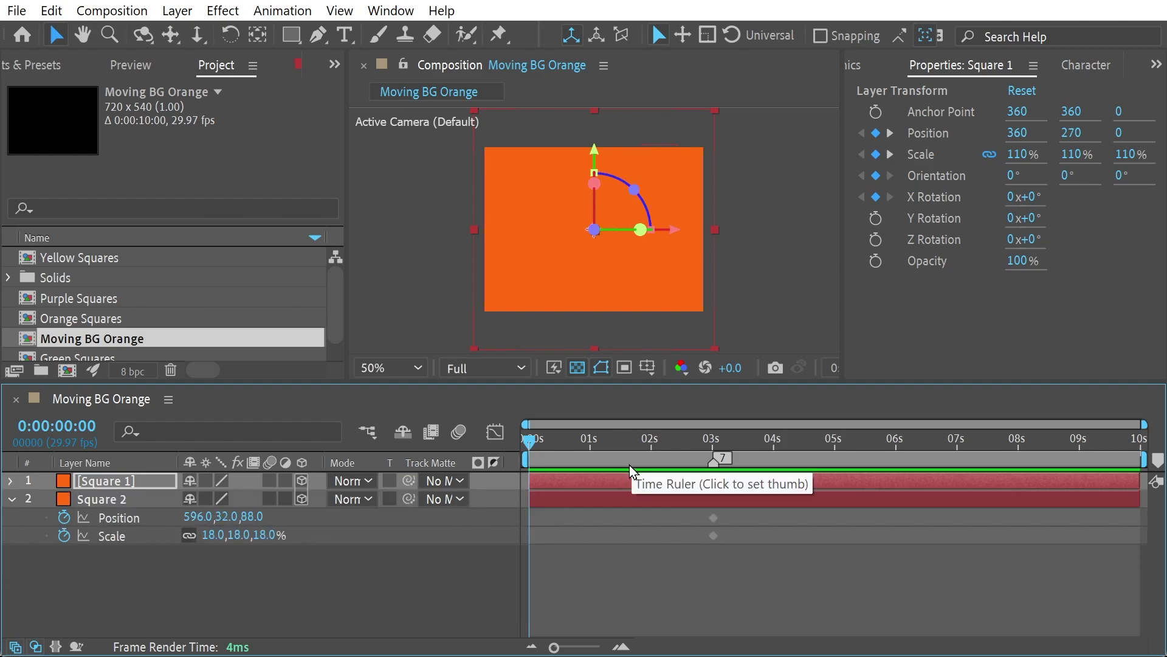
- Give Square 2 a starting Position Z of 0 and Scale of 50% at 0 seconds
left_click(243, 516)
type("0")
key("Return")
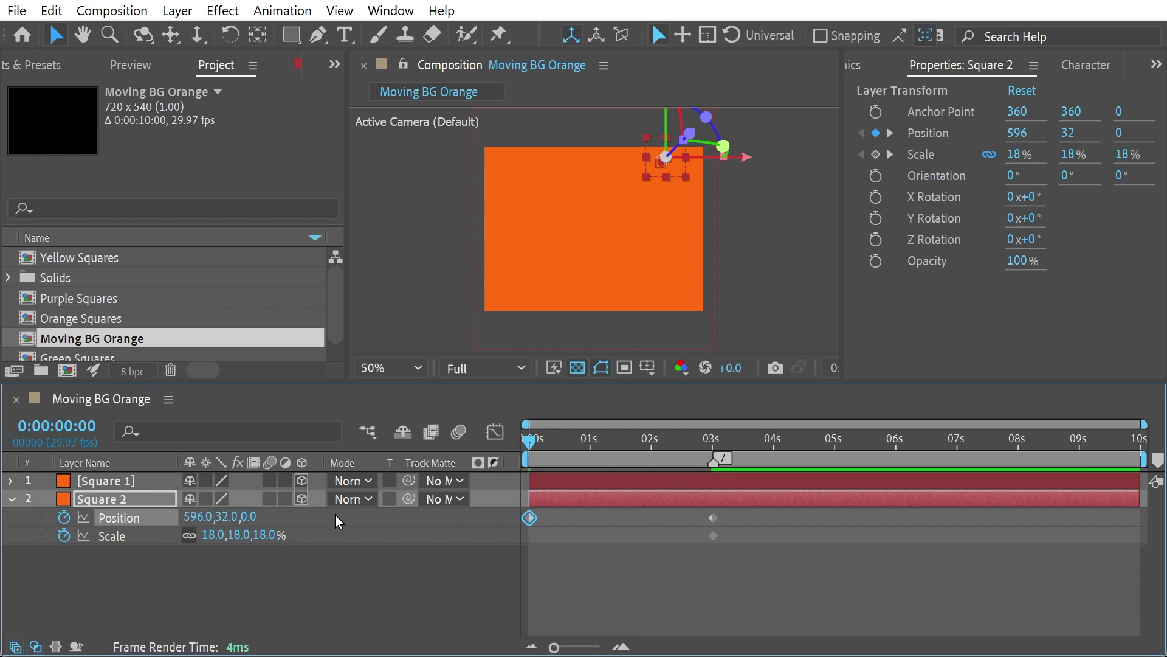
left_click(214, 535)
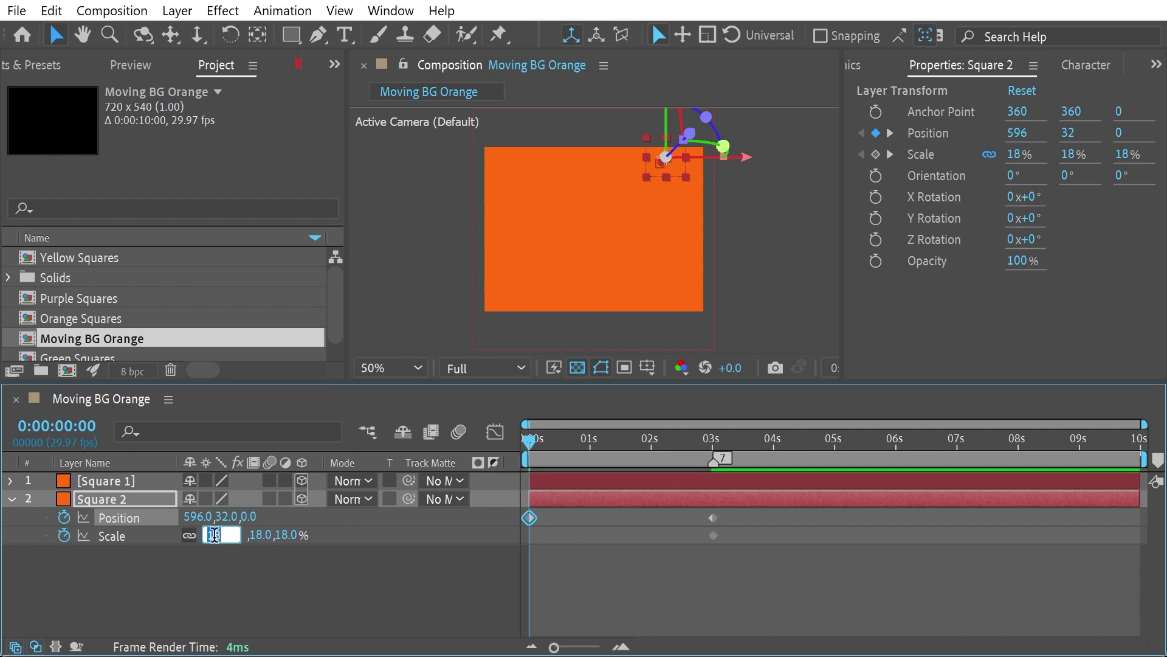
type("50")
key("Return")
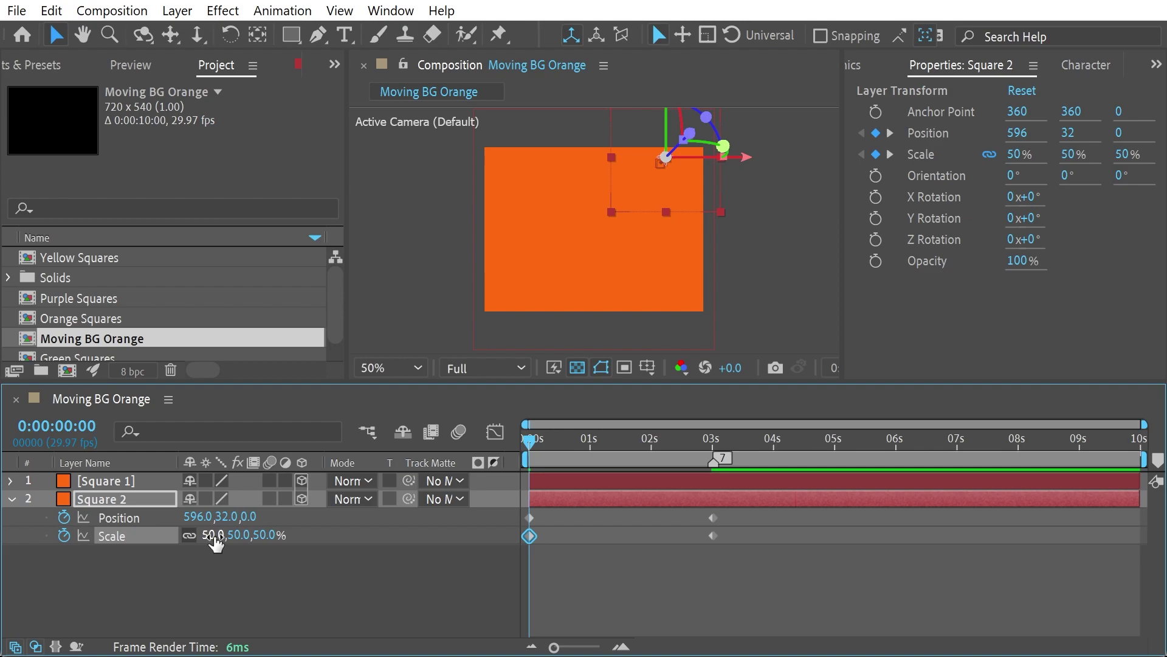
key("r")
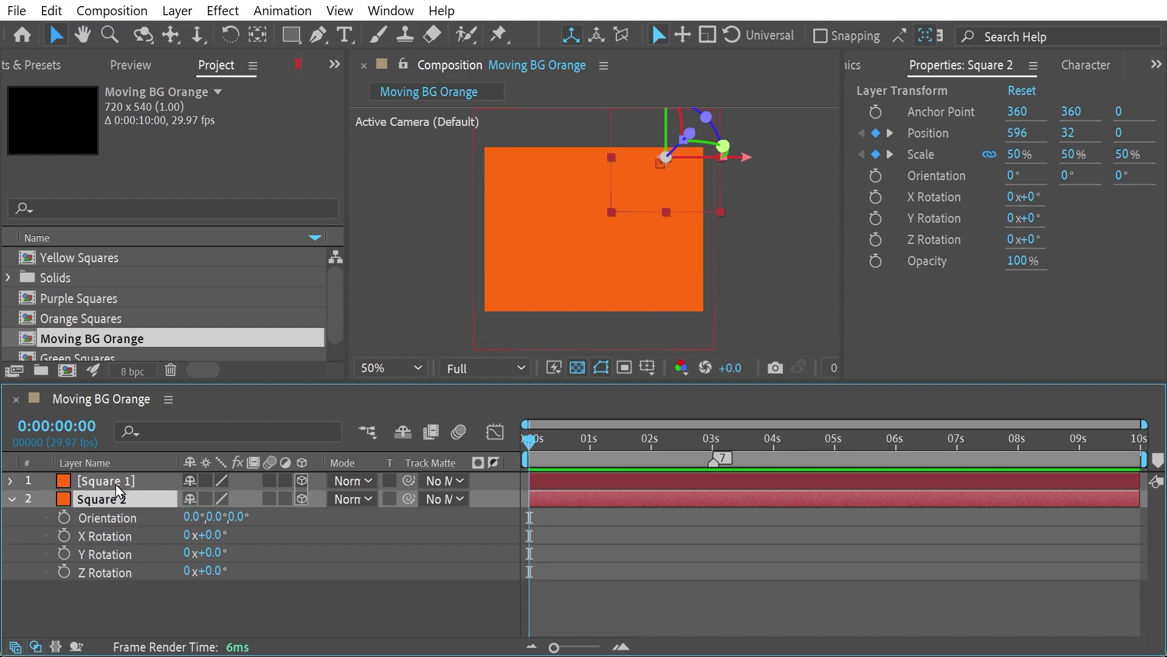
- Add 0-second Orientation and Y Rotation keyframes to Square 2
key("u")
key("r")
left_click(64, 517)
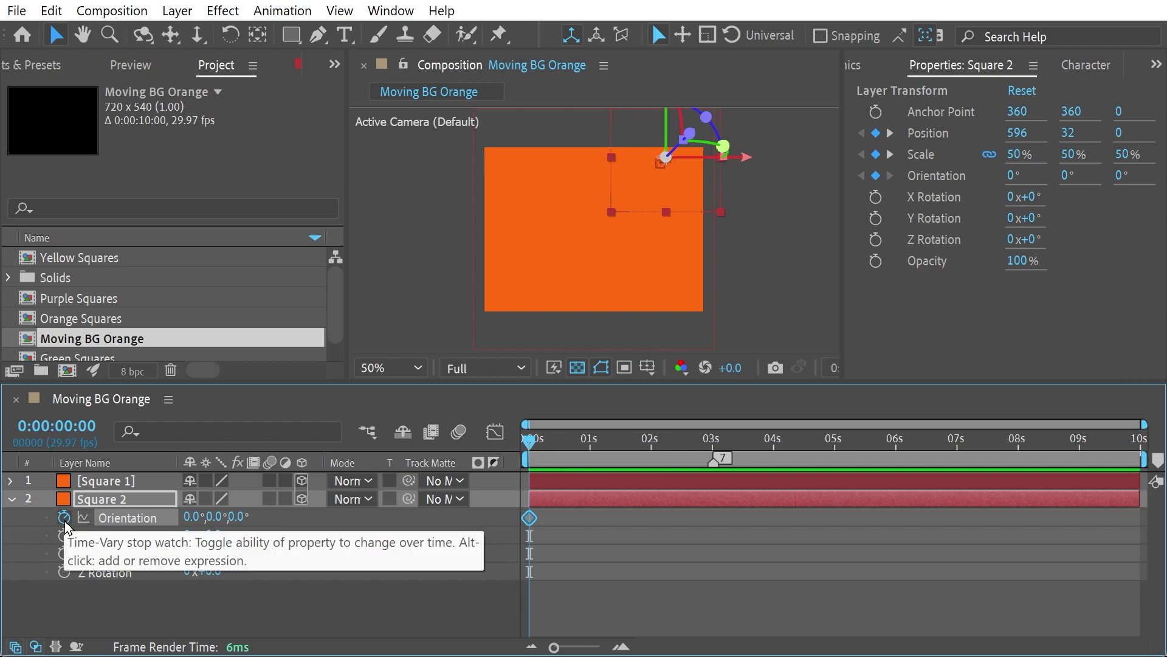
left_click(64, 554)
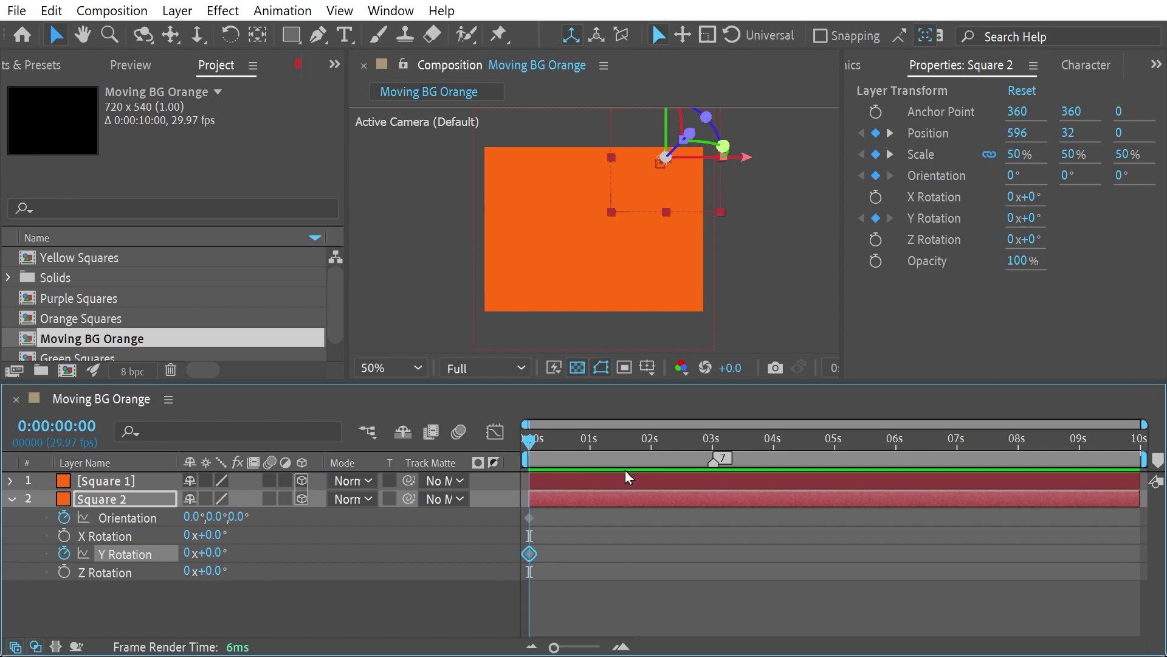
- At the 3-second marker, set both squares' Orientation Z to 270°
key("7")
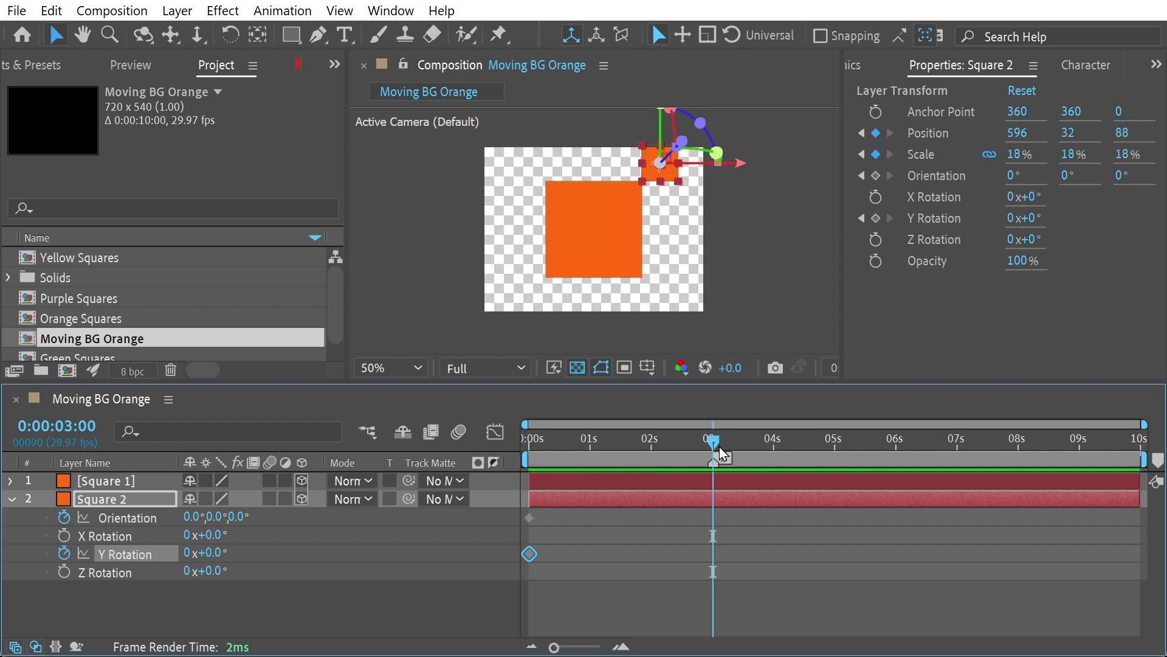
mouse_move(720, 446)
left_mouse_down()
mouse_move(703, 446)
mouse_move(723, 448)
left_mouse_up()
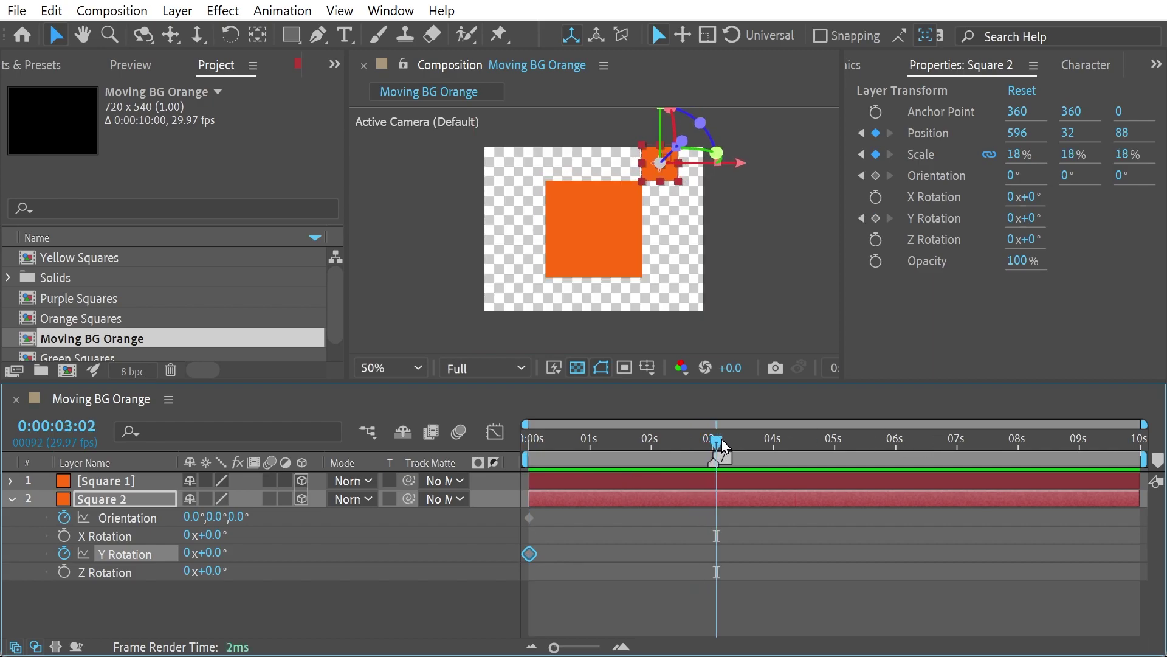
key("7")
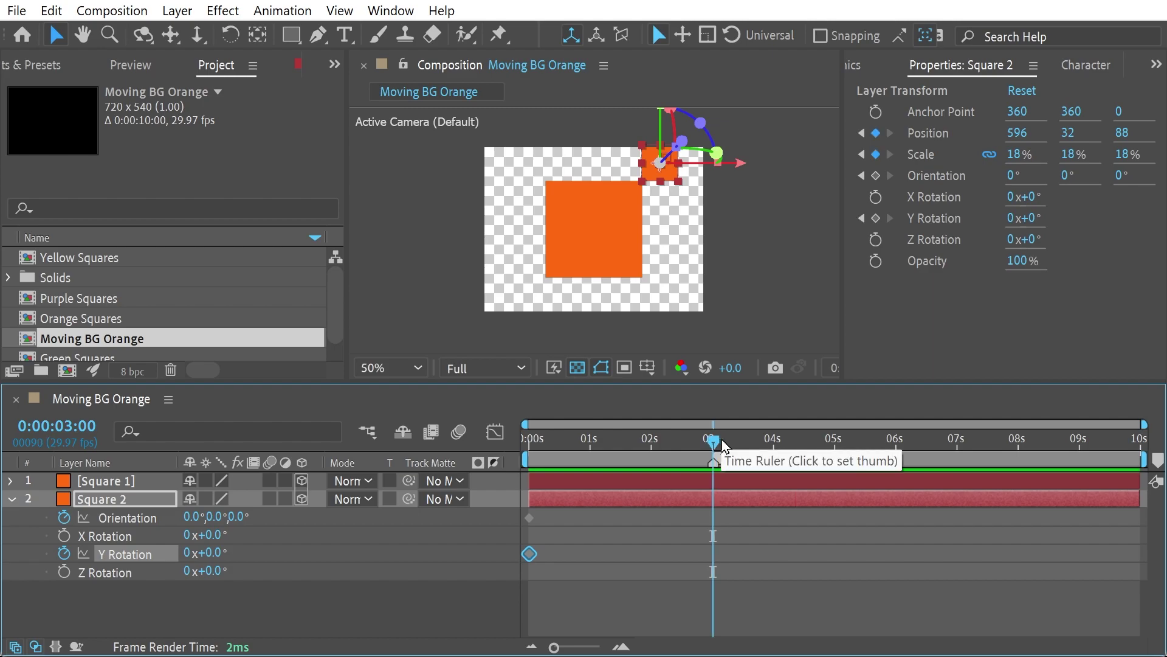
key("F2")
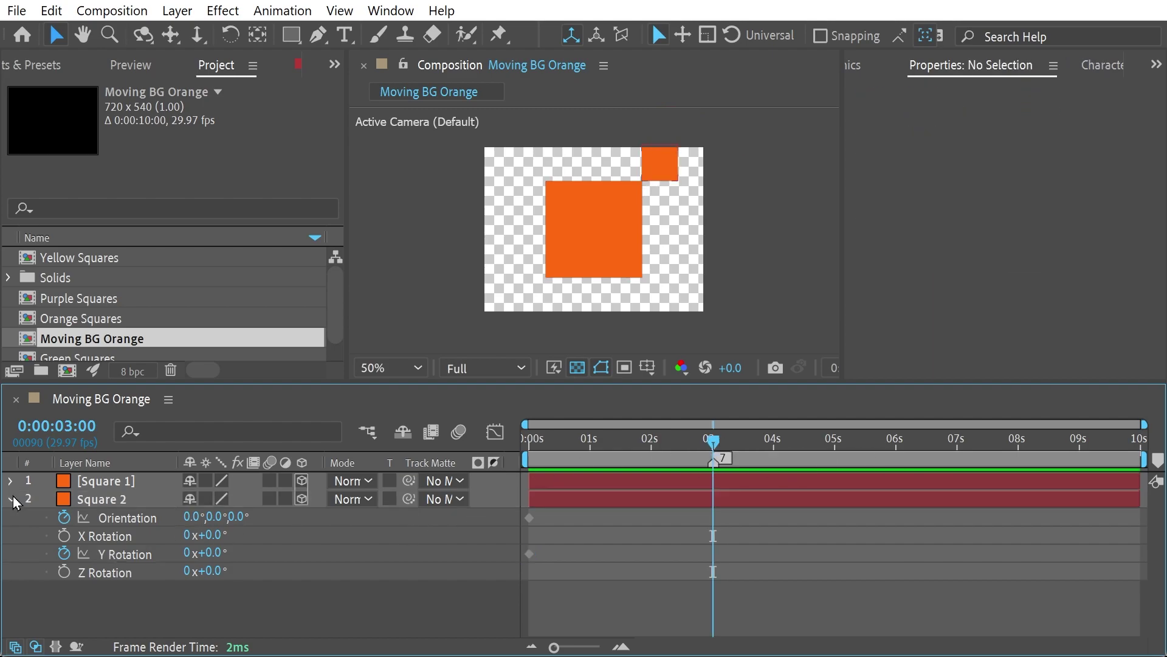
left_click(12, 498)
key("ctrl+a")
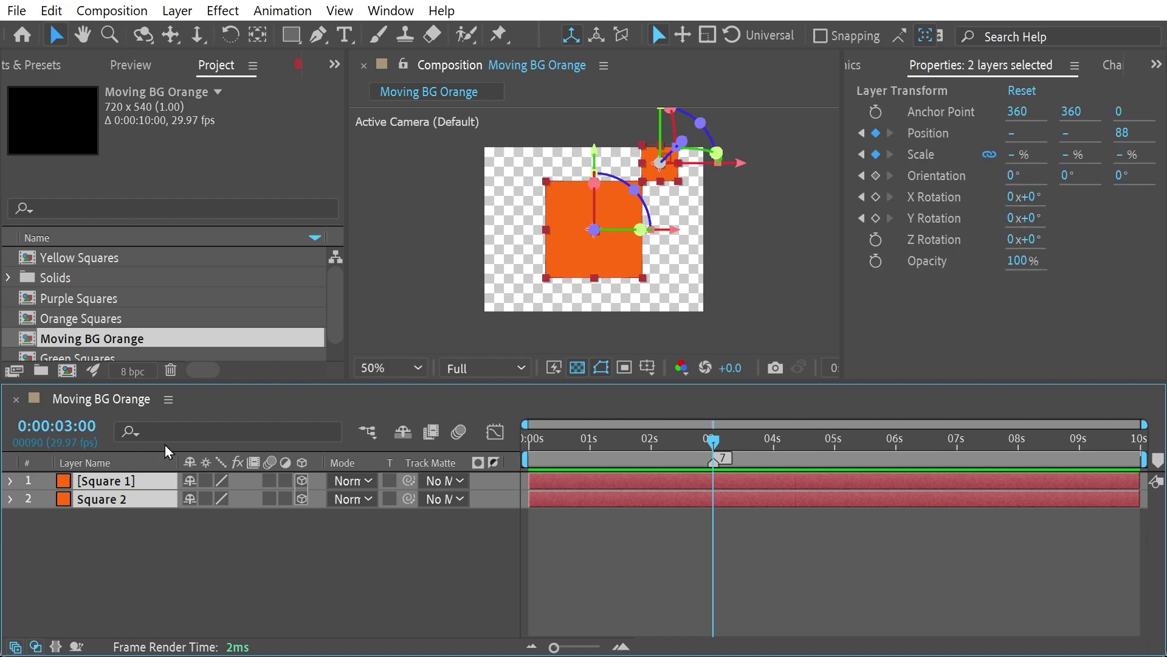
key("r")
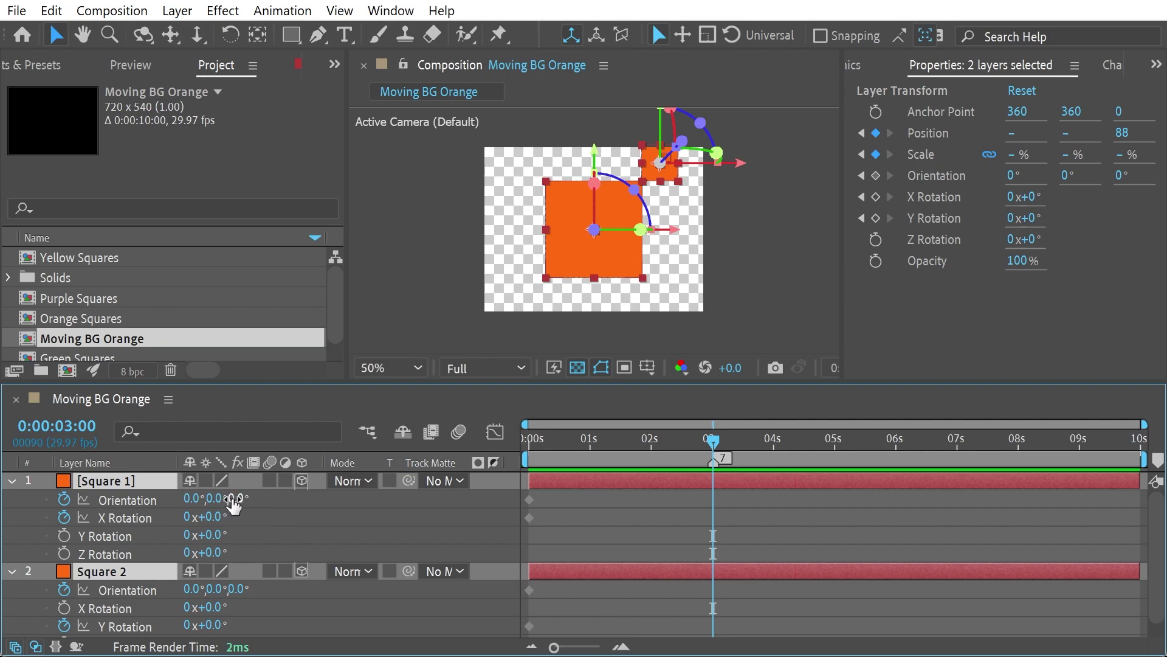
left_click_drag(238, 498, 266, 507)
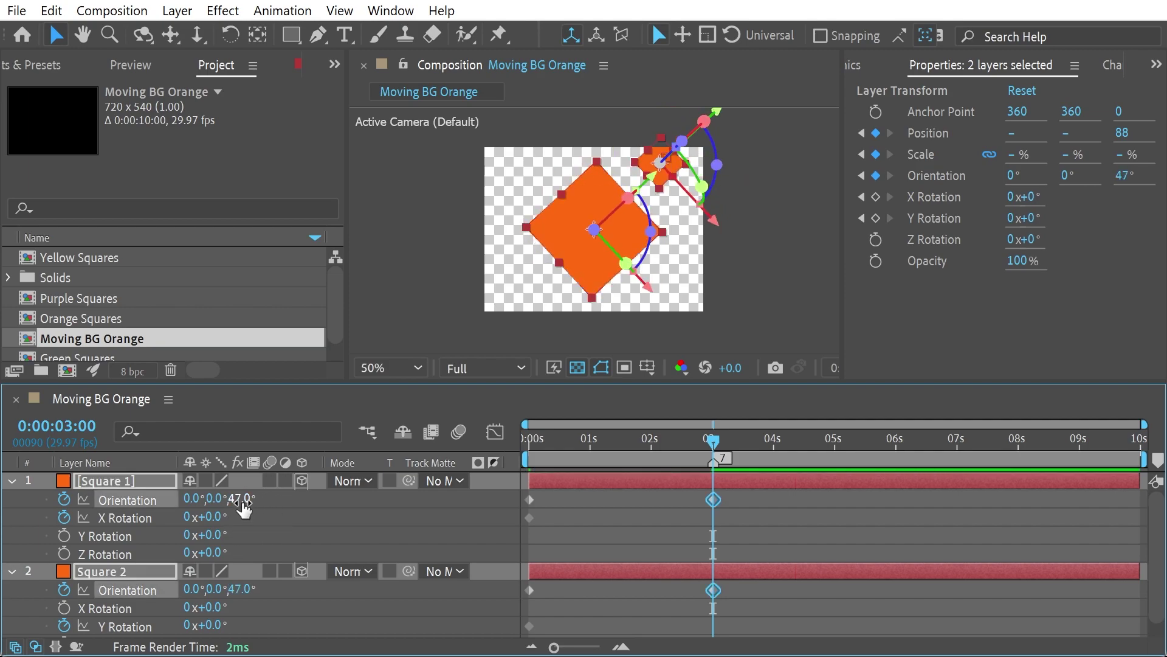
left_click(241, 497)
type("270")
key("Return")
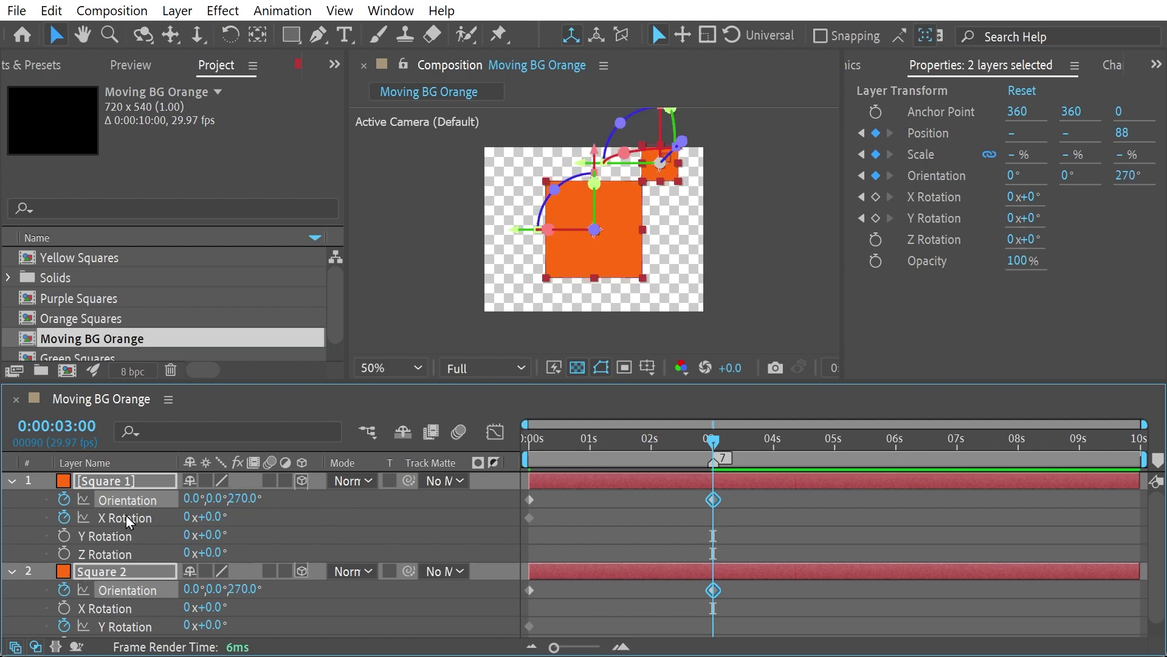
- Set Square 1's X Rotation to 2x+180° and scrub back to preview the spin
left_click(20, 526)
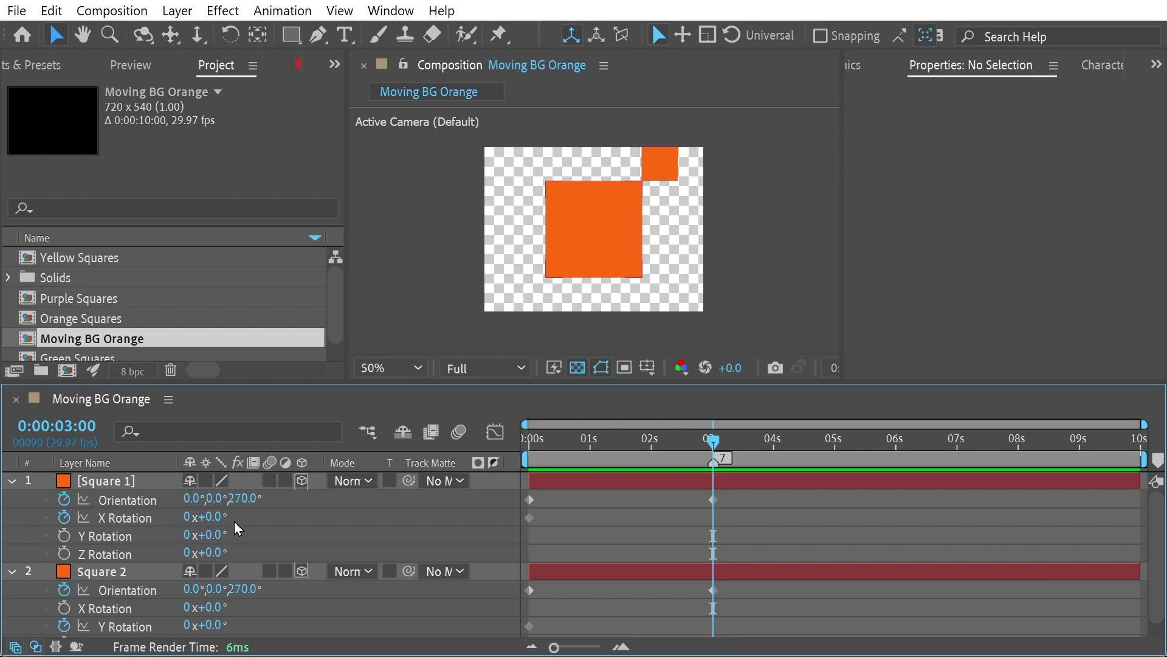
left_click(188, 517)
type("2")
key("Return")
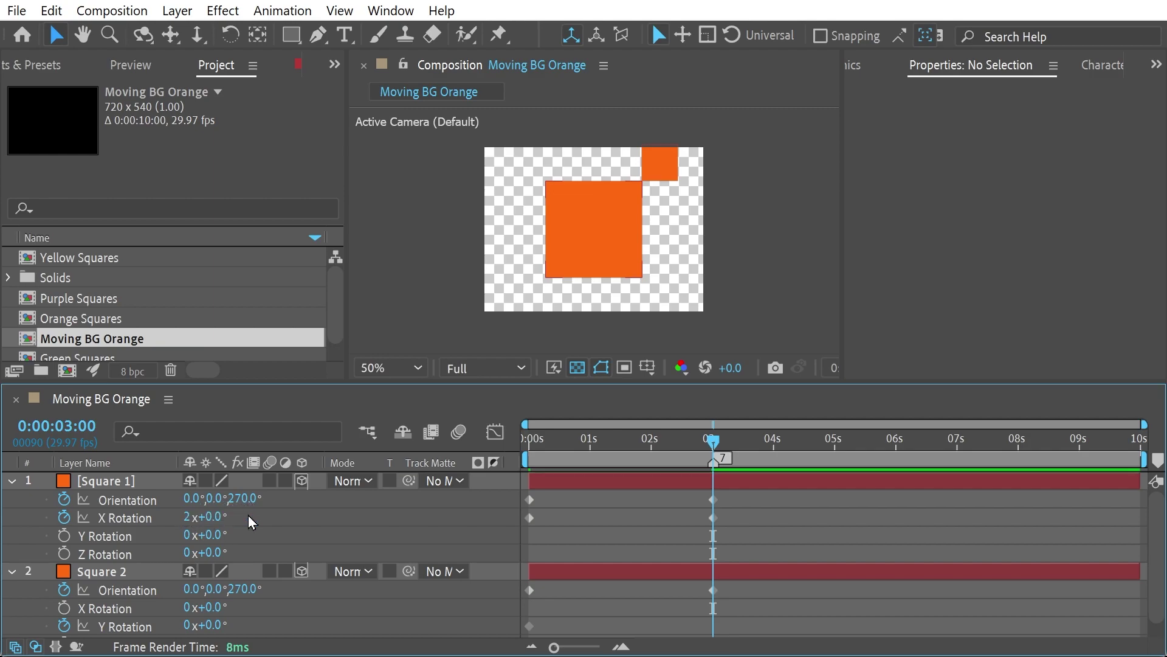
left_click(214, 517)
type("180")
key("Return")
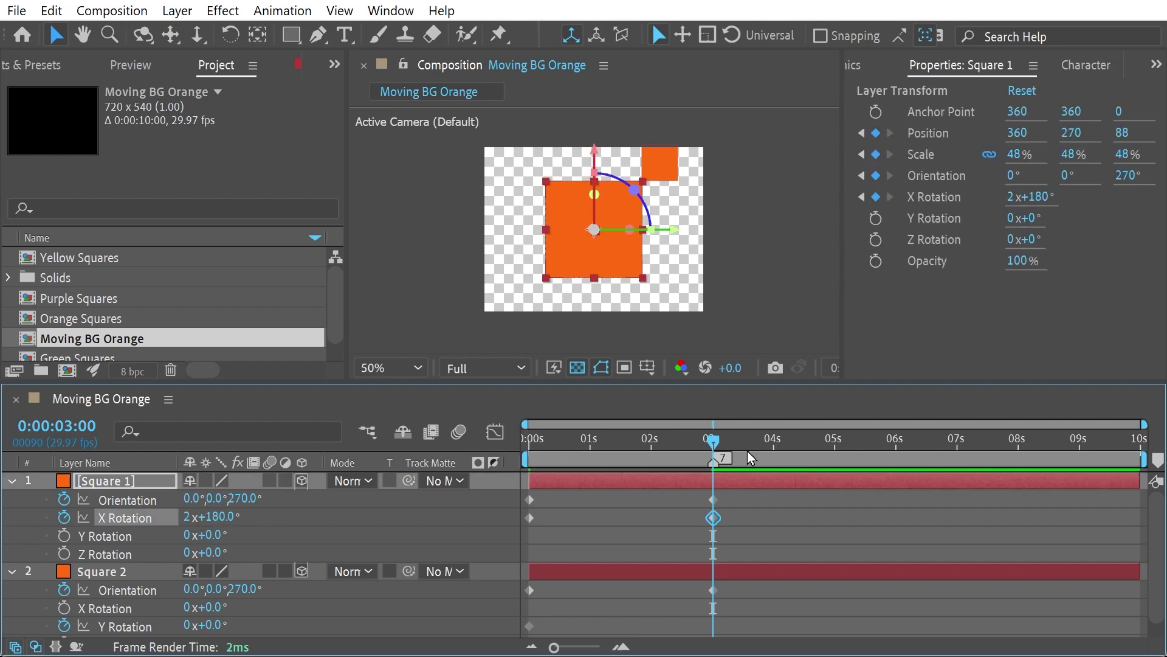
left_click_drag(713, 442, 590, 445)
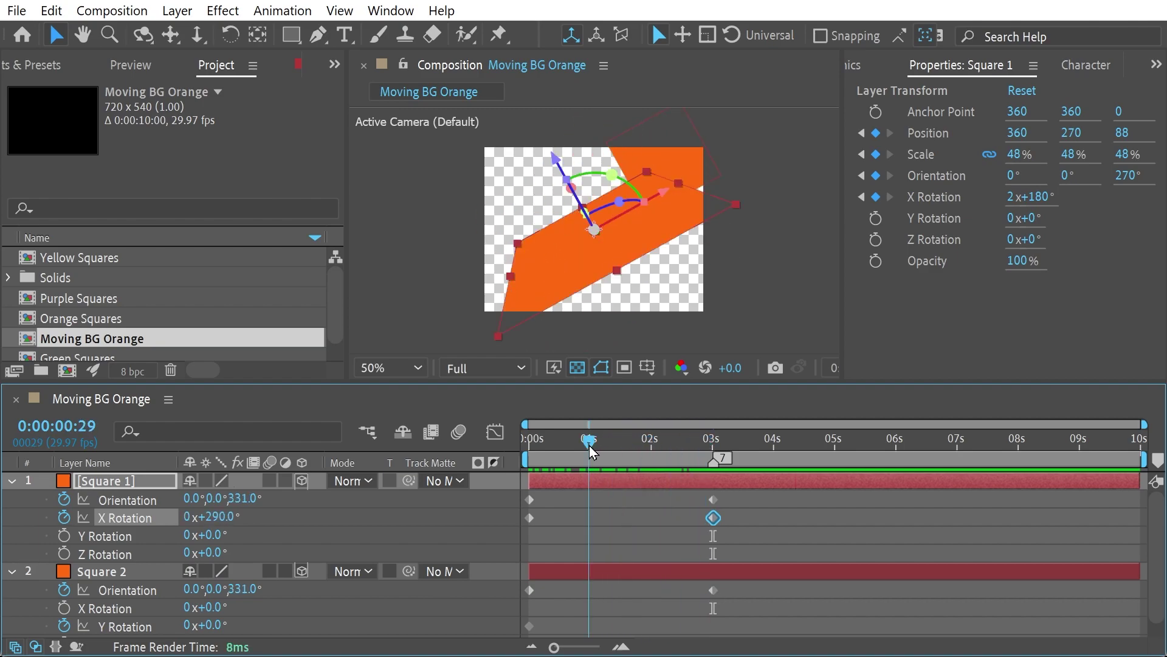
- At 3 seconds, give Square 2 a Y Rotation of 1x+180° and scrub back to preview
key("k")
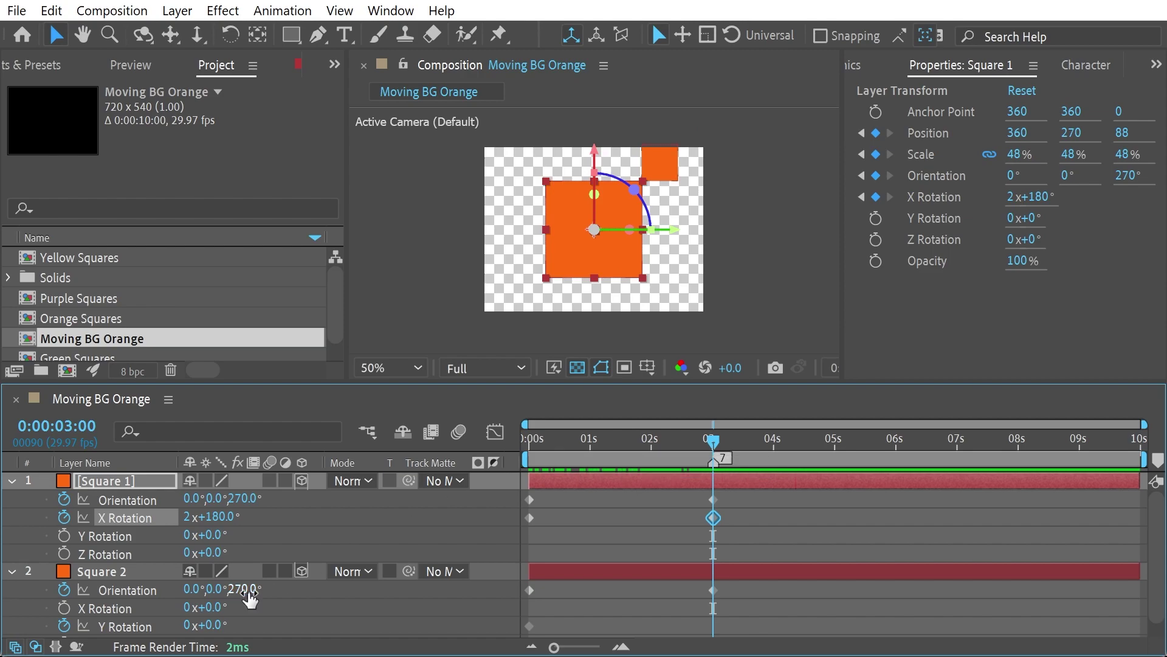
left_click(188, 626)
type("1")
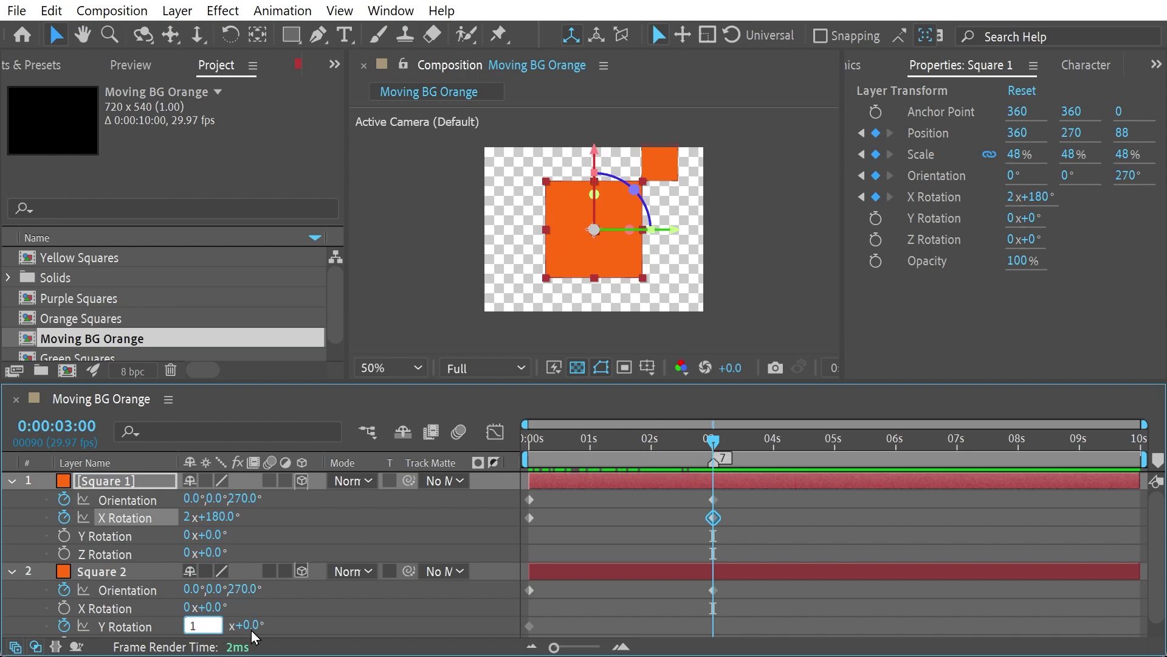
key("Tab")
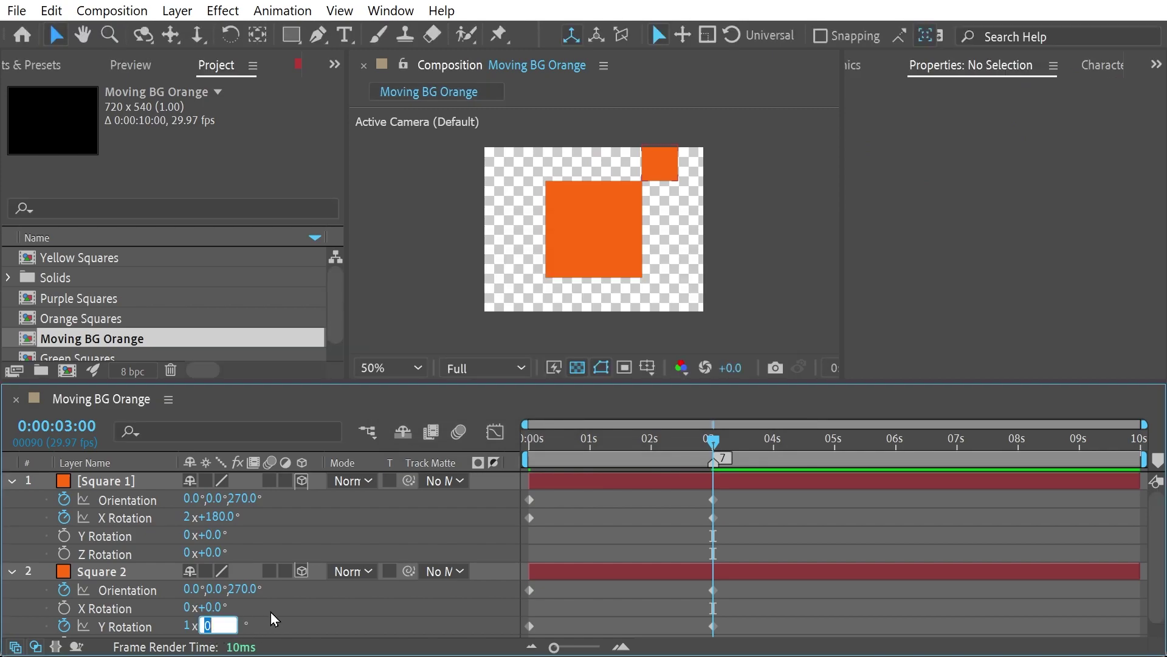
type("180")
key("Return")
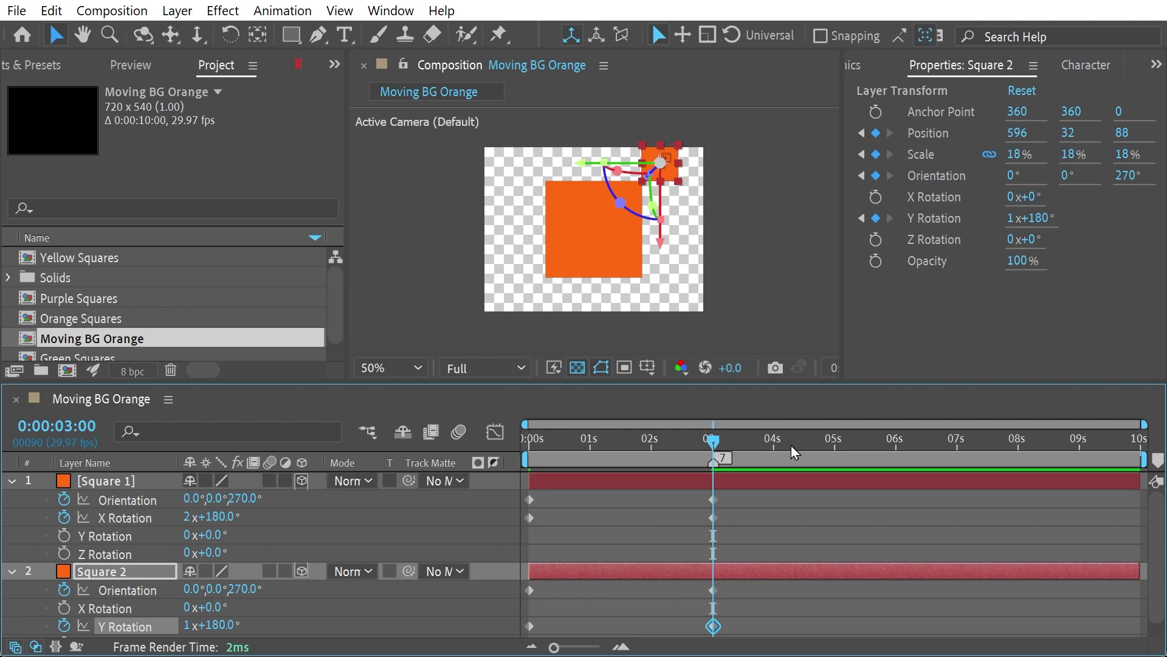
left_click_drag(713, 443, 527, 442)
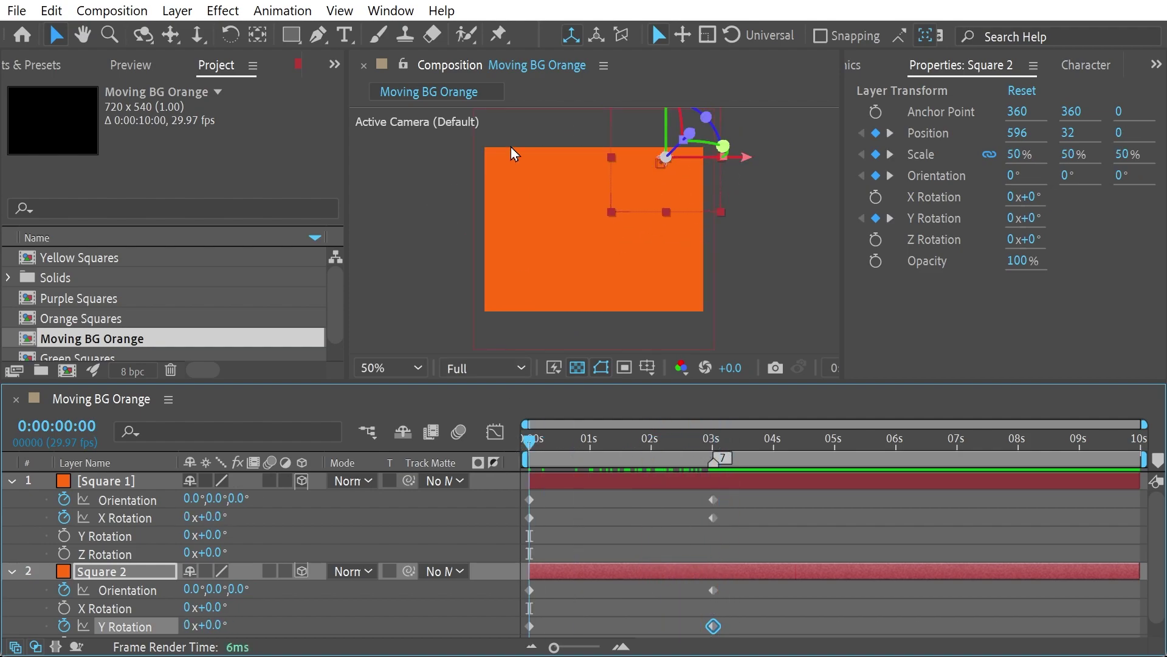
- Maximize the composition viewer at 'Fit up to 100%' and preview the orange squares' animation
left_click(439, 64)
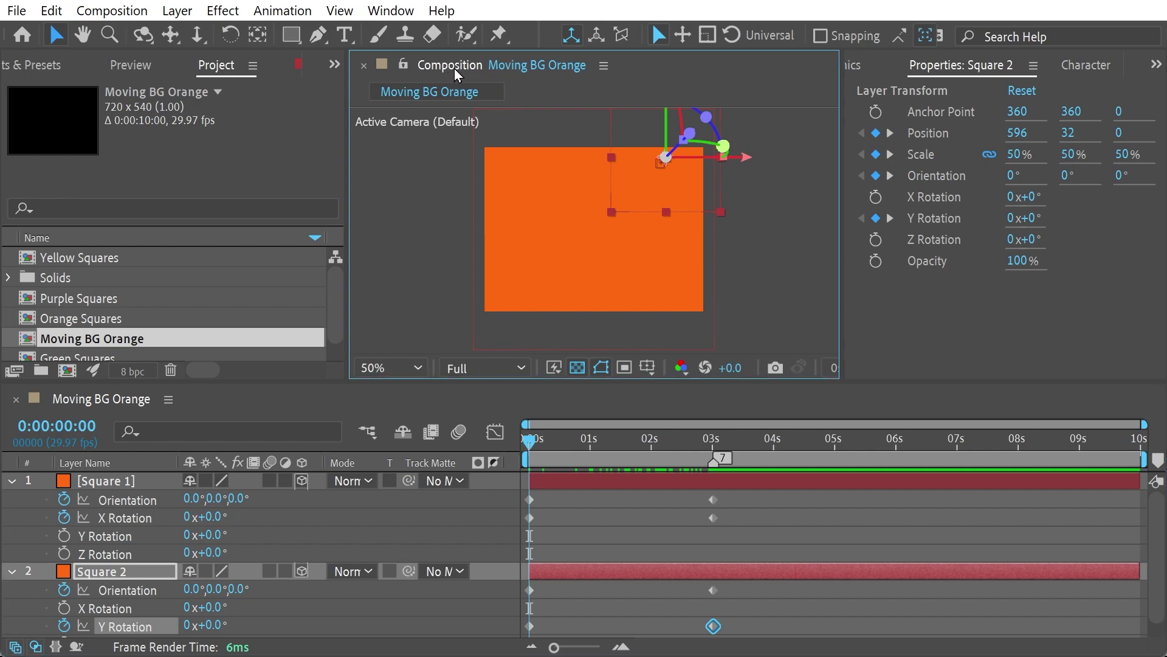
double_click(455, 68)
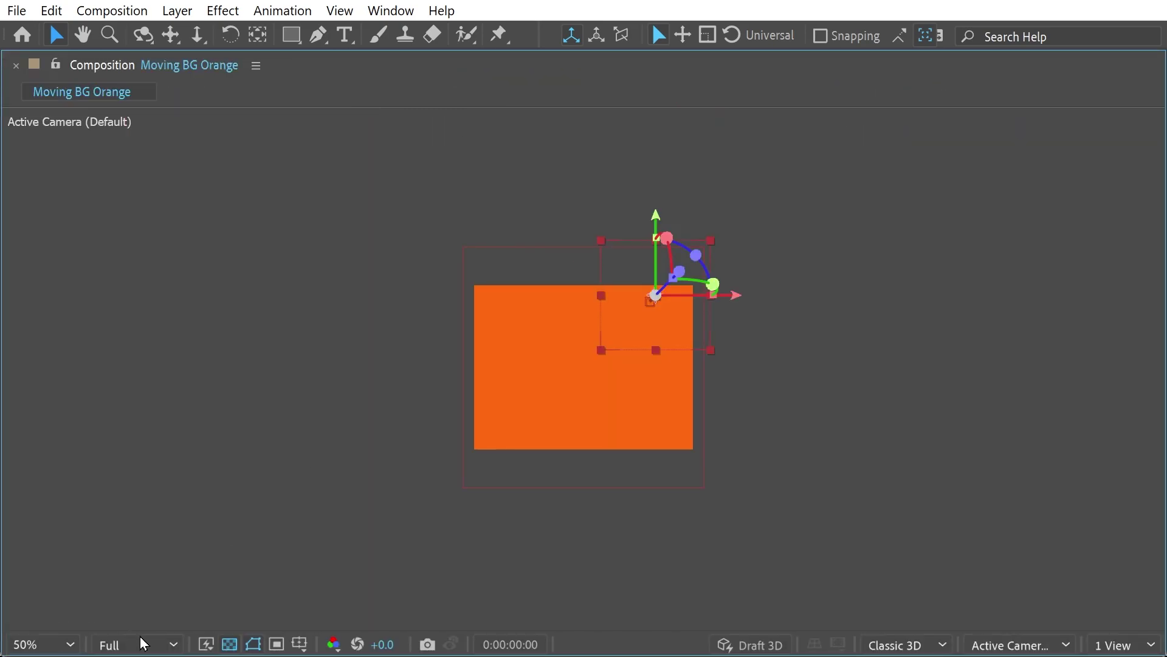
left_click(44, 644)
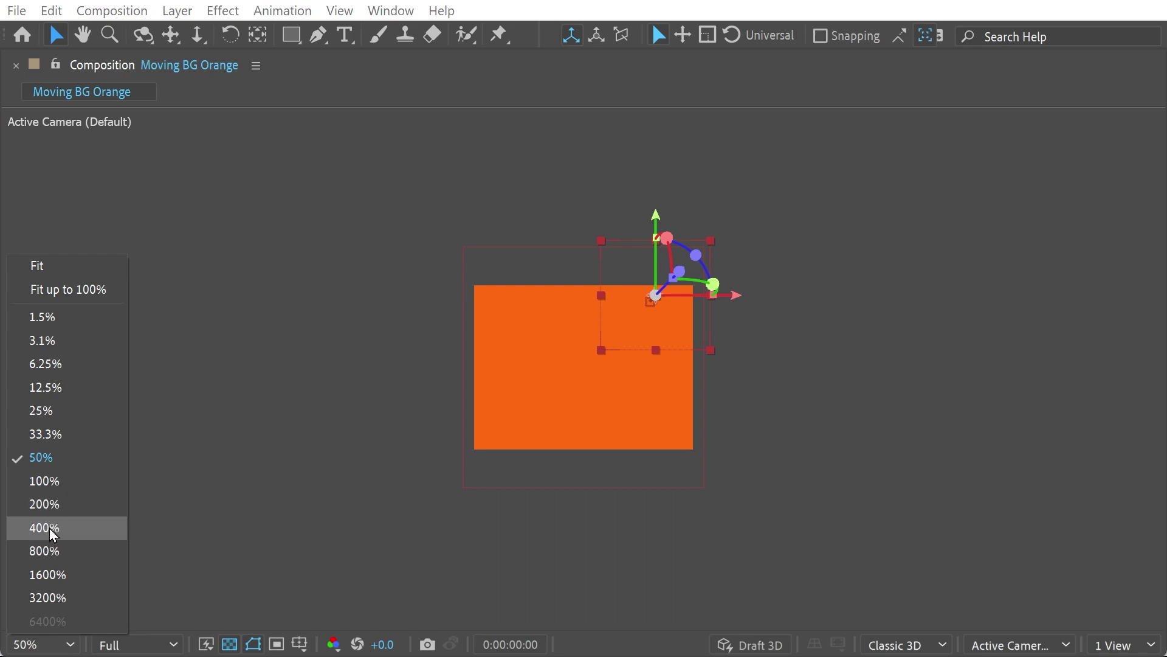
left_click(66, 290)
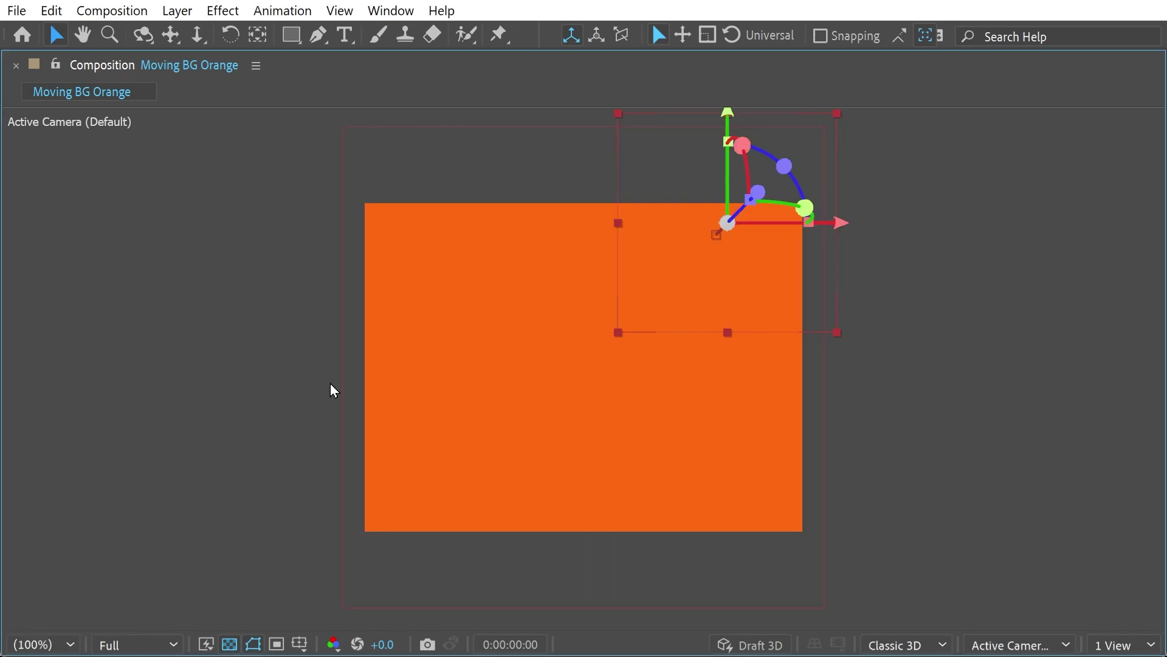
key("space")
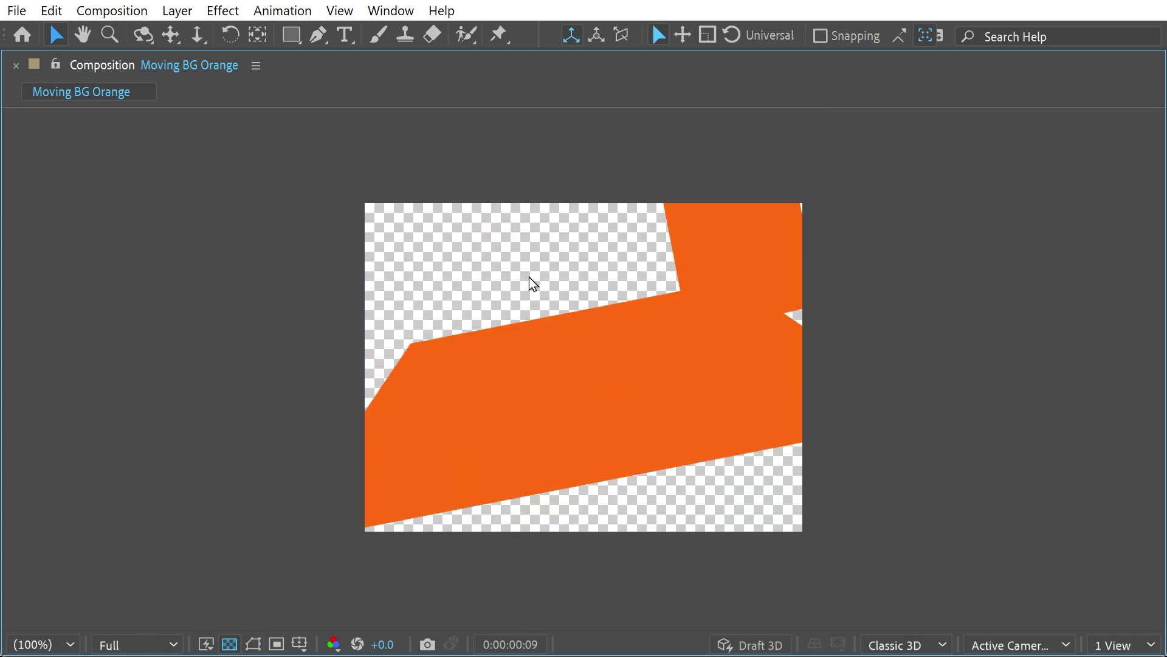